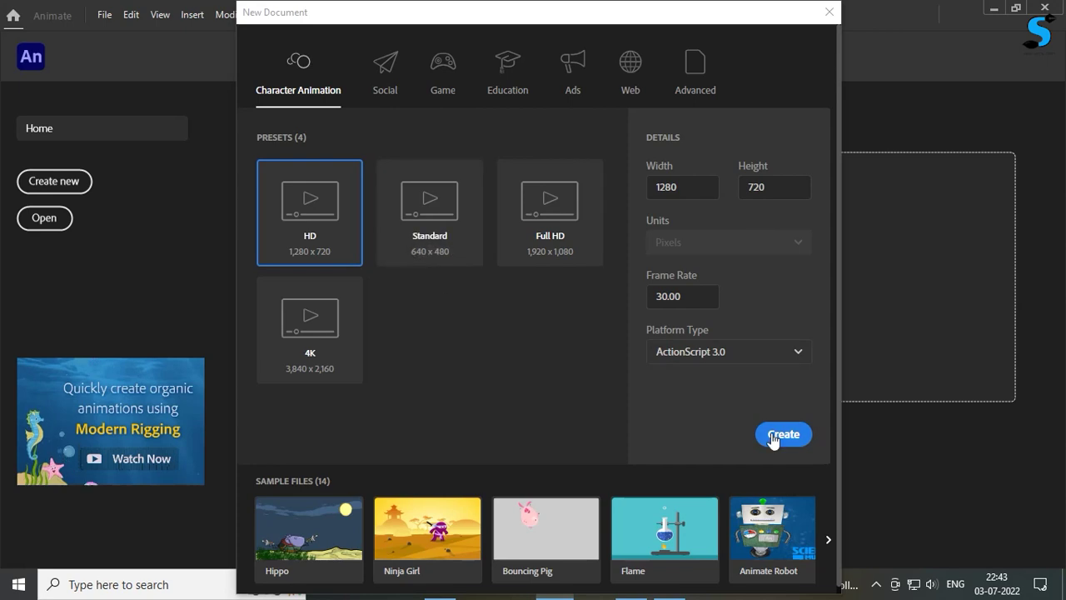
Create a 1280 × 720 HD ActionScript 3.0 document and add the red Agency FB static text "MARVEL" at 96 pt.
click(774, 434)
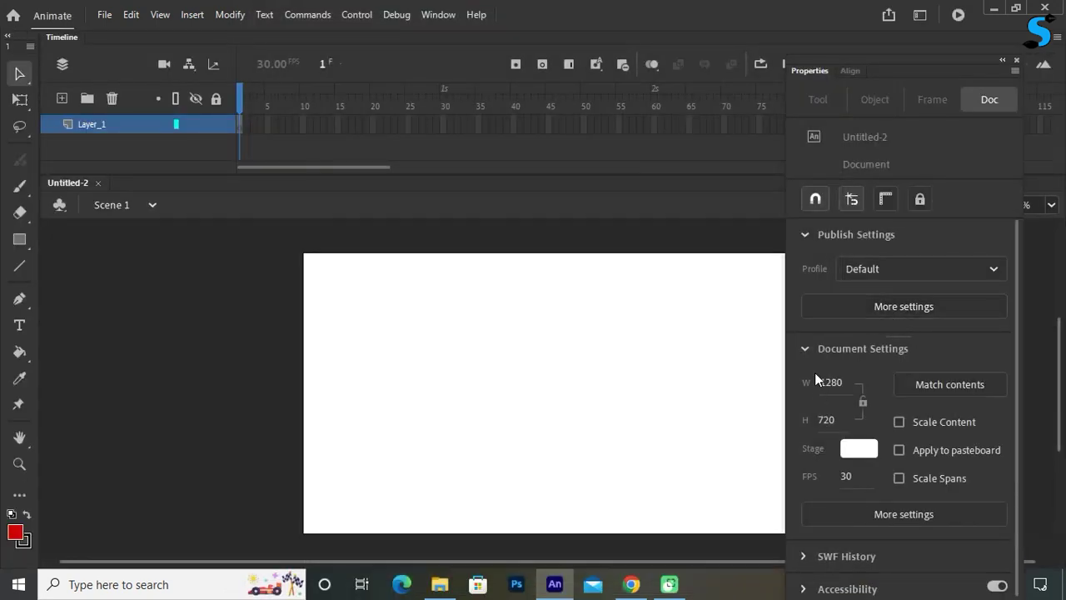
key(t)
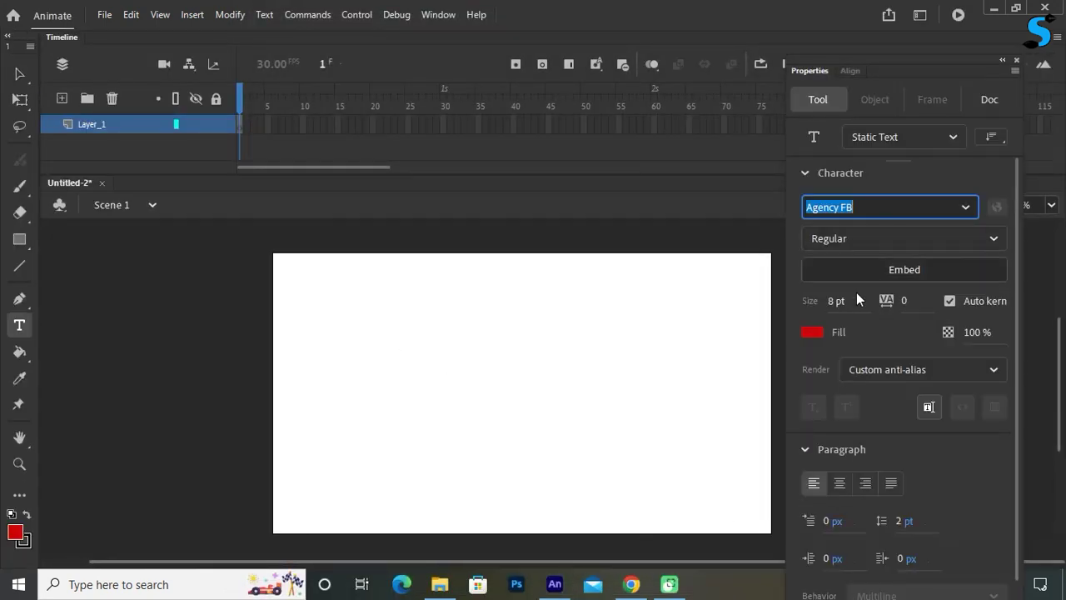
drag(832, 301, 845, 301)
drag(377, 317, 486, 394)
text(MARVEL)
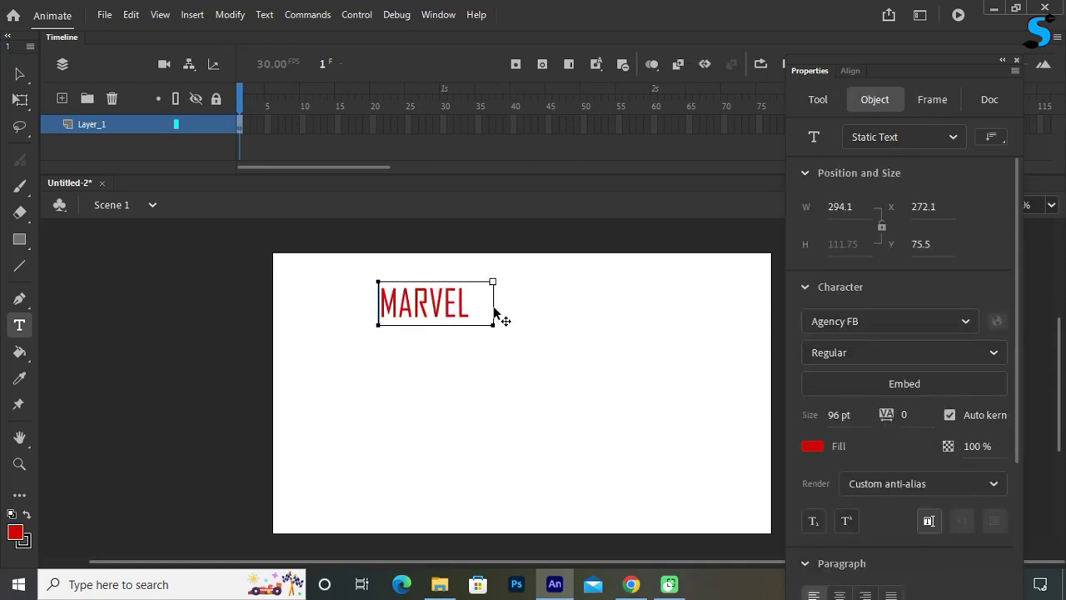
drag(493, 323, 472, 325)
Set the MARVEL text to Bold and widen its text box to about 262 px so the word fits on one line.
click(993, 354)
click(981, 403)
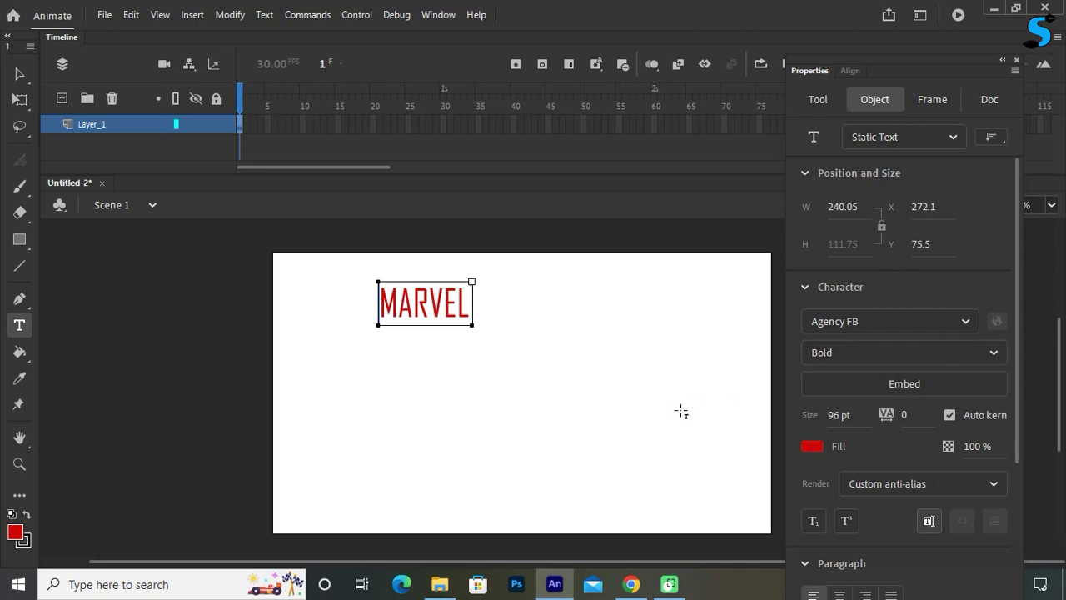
double_click(452, 301)
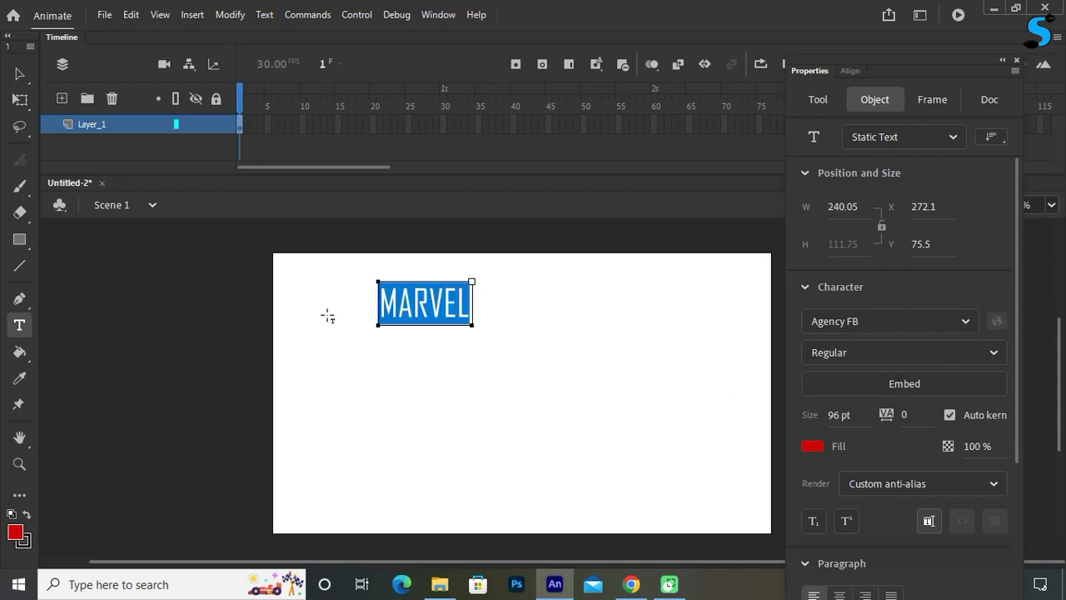
click(993, 354)
click(981, 396)
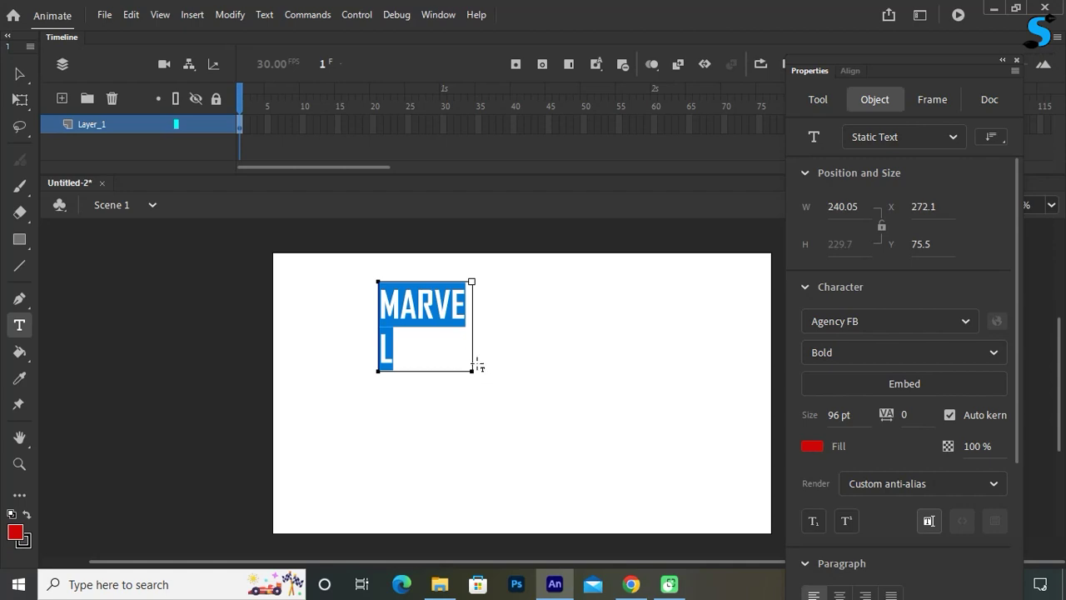
drag(475, 369, 481, 369)
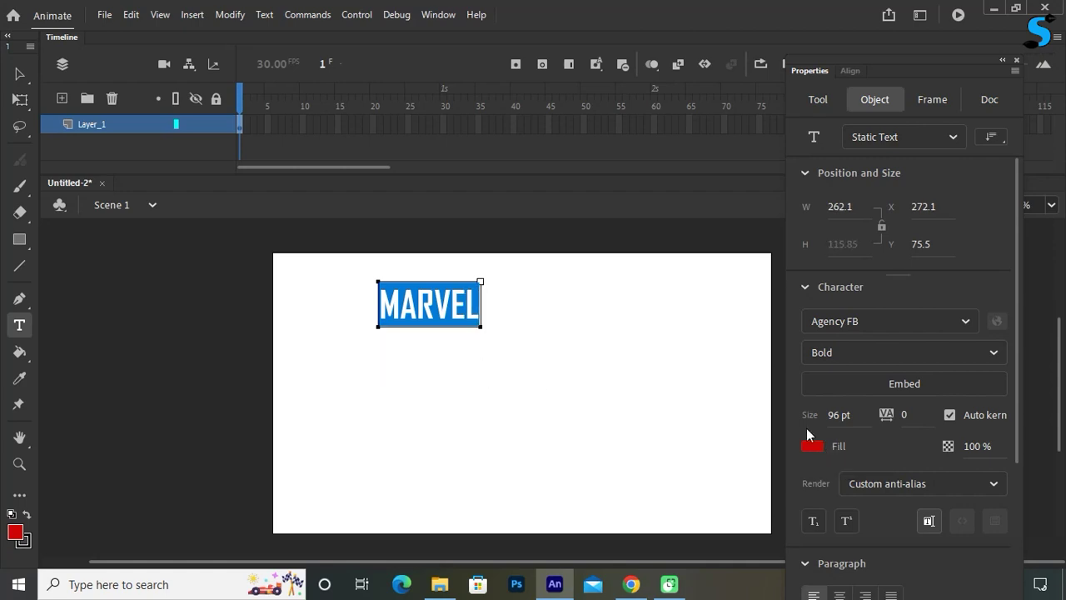
Enlarge the MARVEL text with Free Transform to about 762 px wide and move it near the centre of the stage.
key(q)
drag(482, 327, 567, 366)
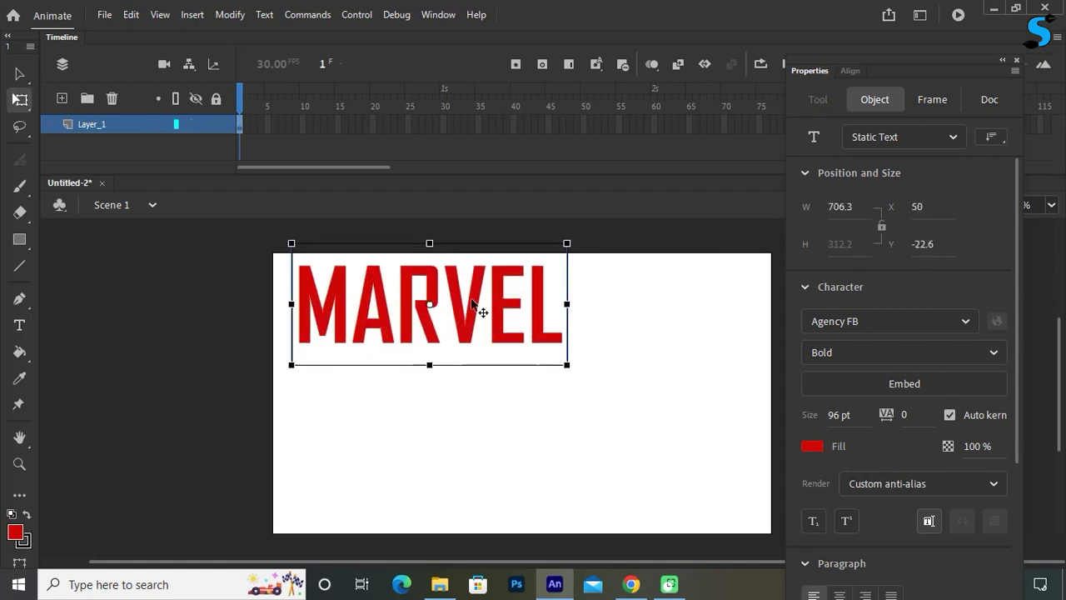
drag(481, 309, 564, 380)
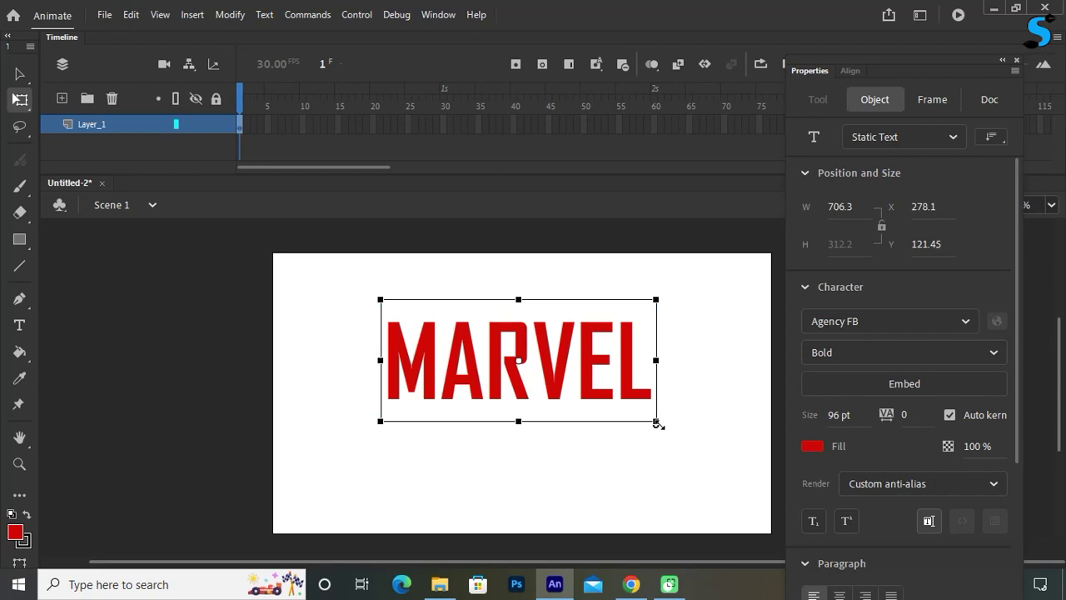
drag(659, 424, 668, 430)
drag(578, 352, 566, 376)
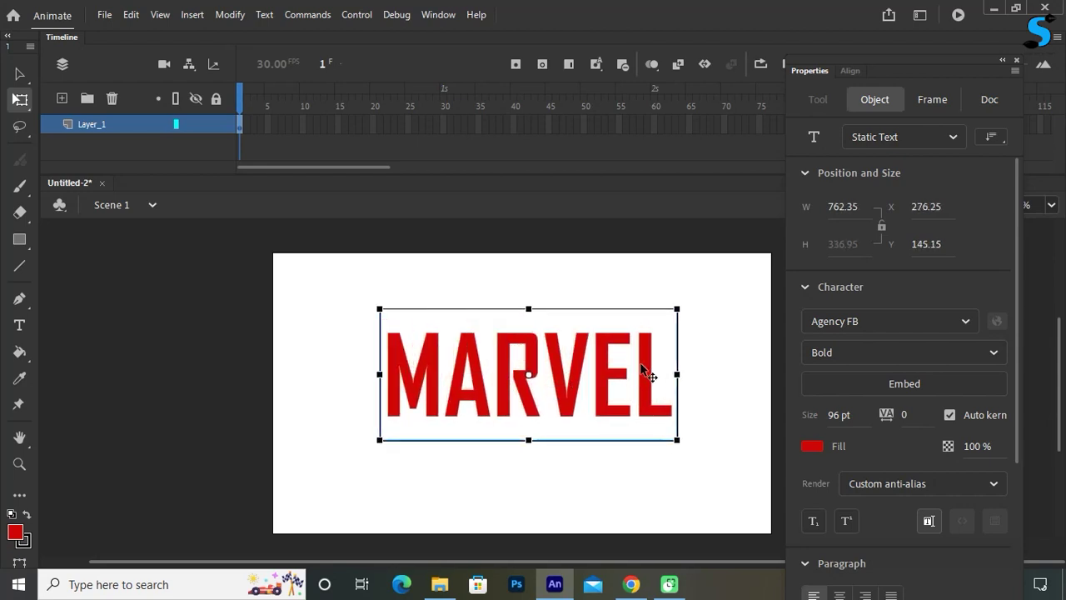
Turn on Align to stage and deselect the MARVEL text.
click(852, 71)
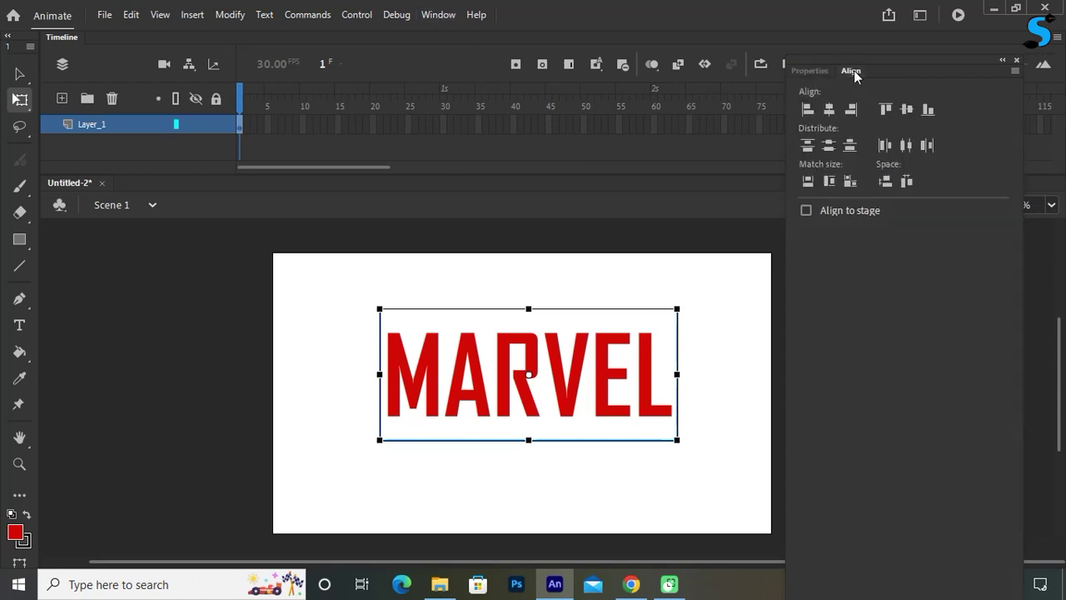
click(807, 208)
drag(277, 250, 766, 465)
click(806, 210)
click(738, 341)
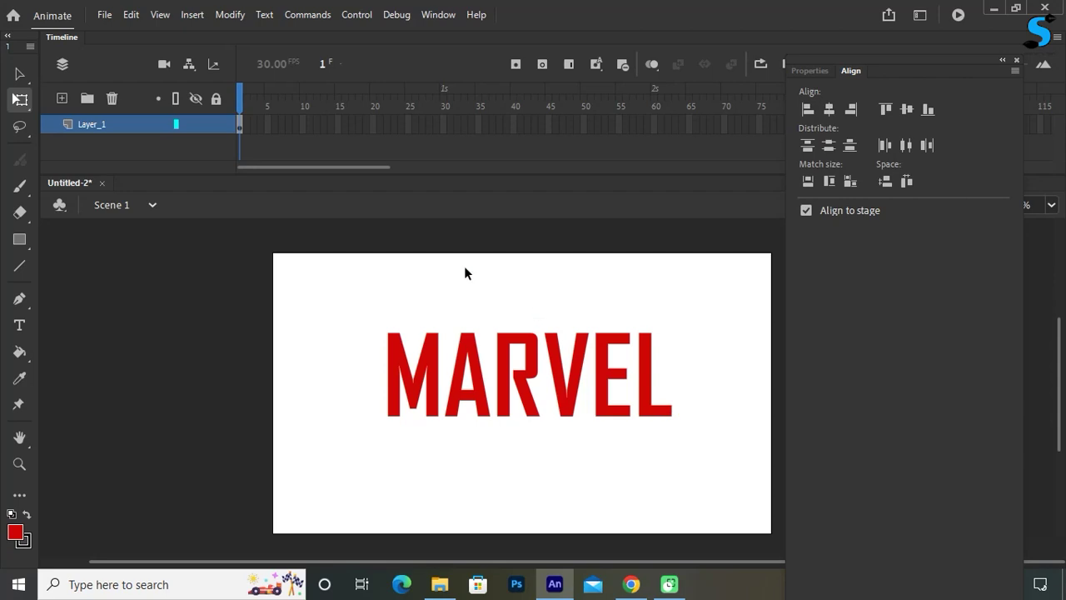
Draw a closed lightning bolt outline with the Line tool below the last letters of MARVEL.
click(20, 267)
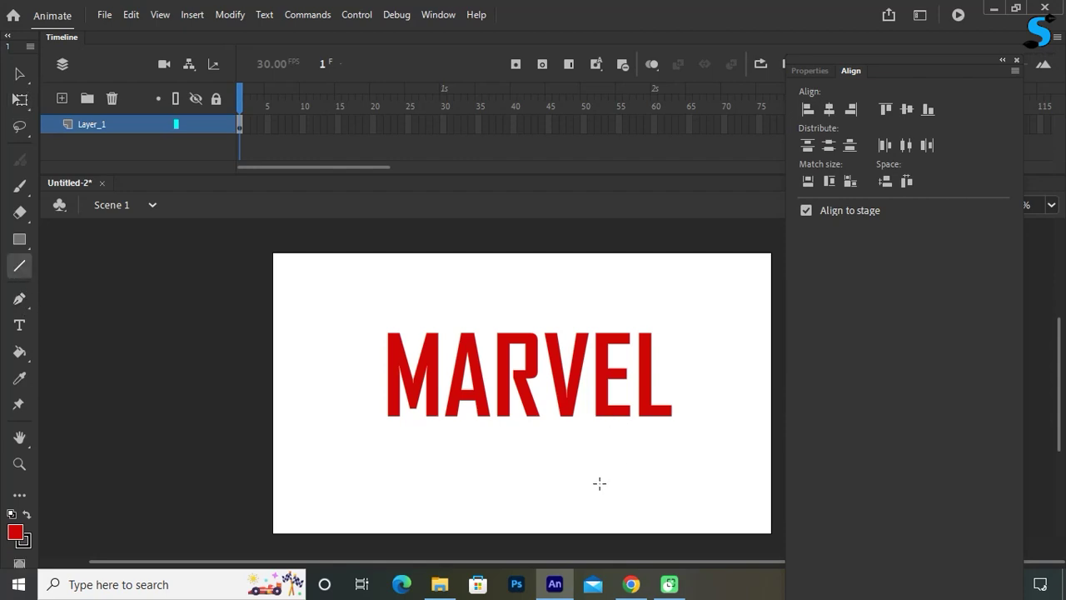
mouse_move(588, 471)
mouse_down()
mouse_move(693, 459)
mouse_move(677, 440)
mouse_move(666, 458)
mouse_up()
mouse_move(667, 458)
mouse_down()
mouse_move(744, 425)
mouse_move(666, 488)
mouse_move(647, 487)
mouse_up()
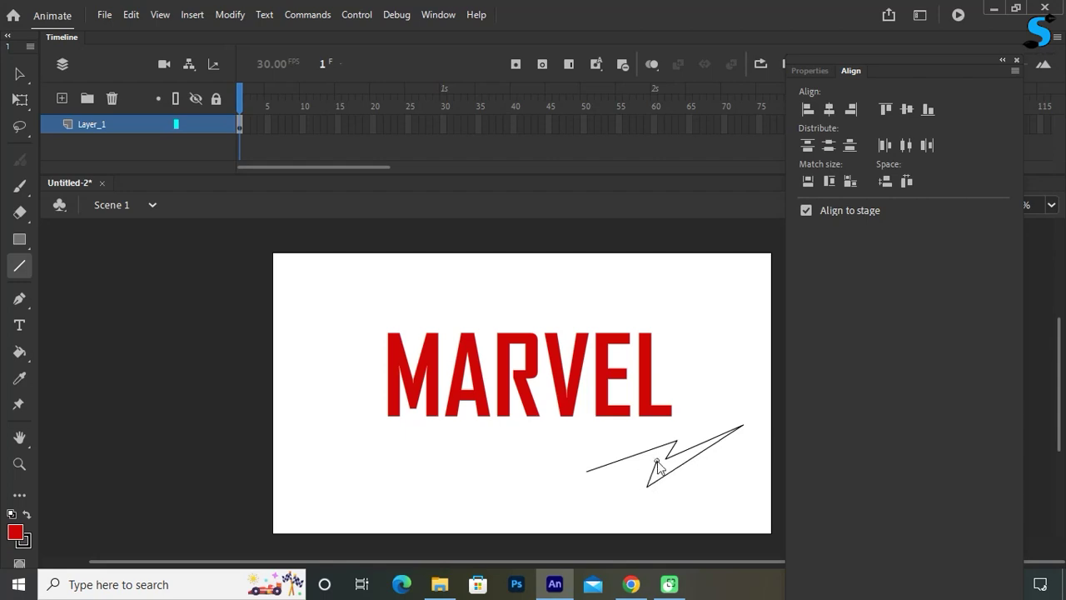
drag(624, 472, 586, 472)
Fill the lightning bolt with blue #0033FF using the Paint Bucket.
click(807, 71)
click(18, 351)
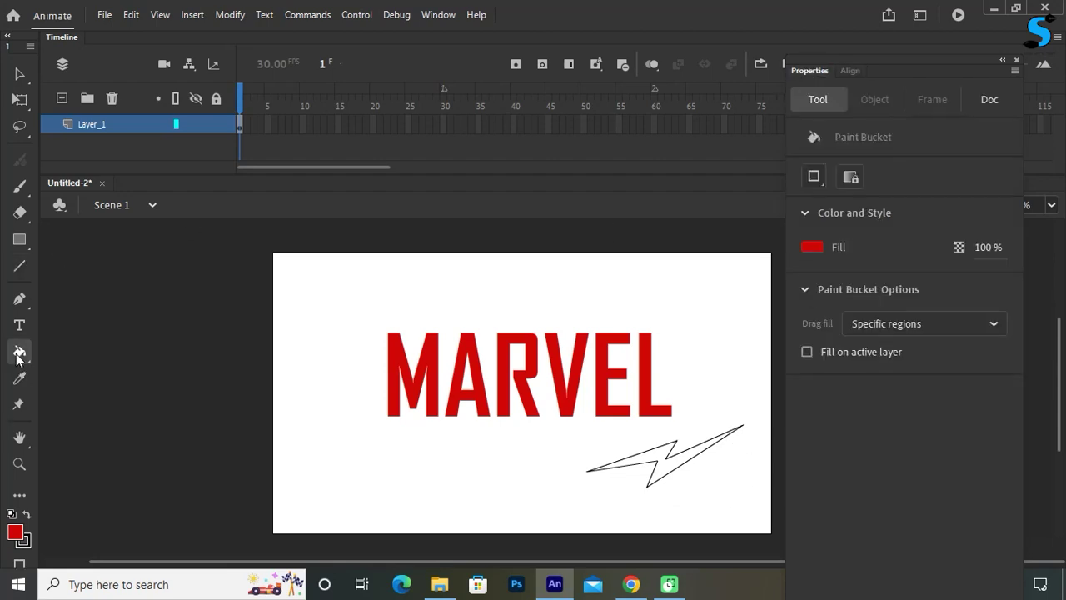
click(820, 249)
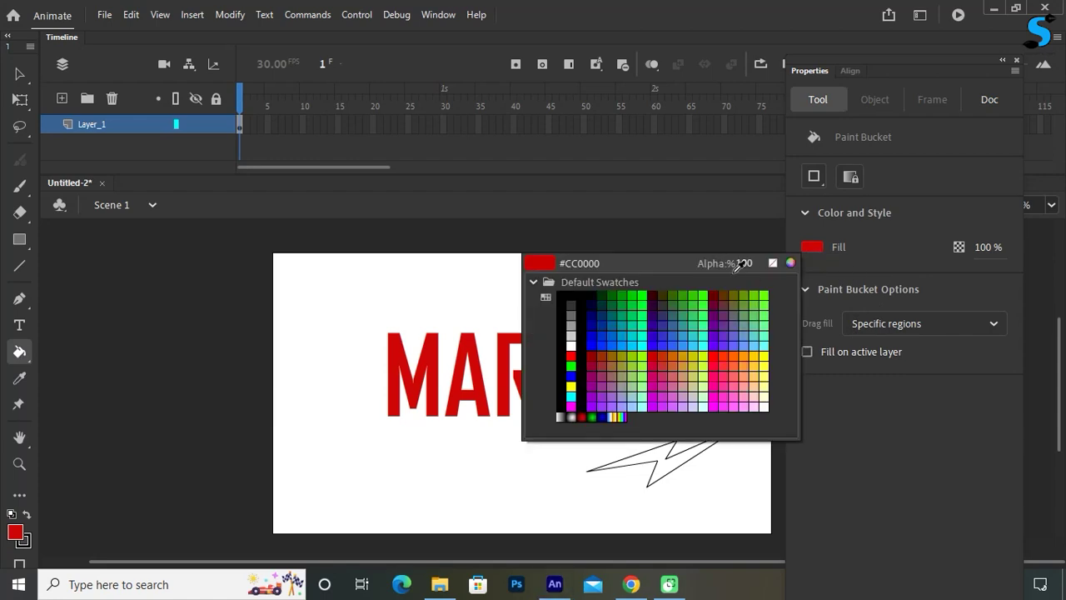
click(601, 344)
click(676, 454)
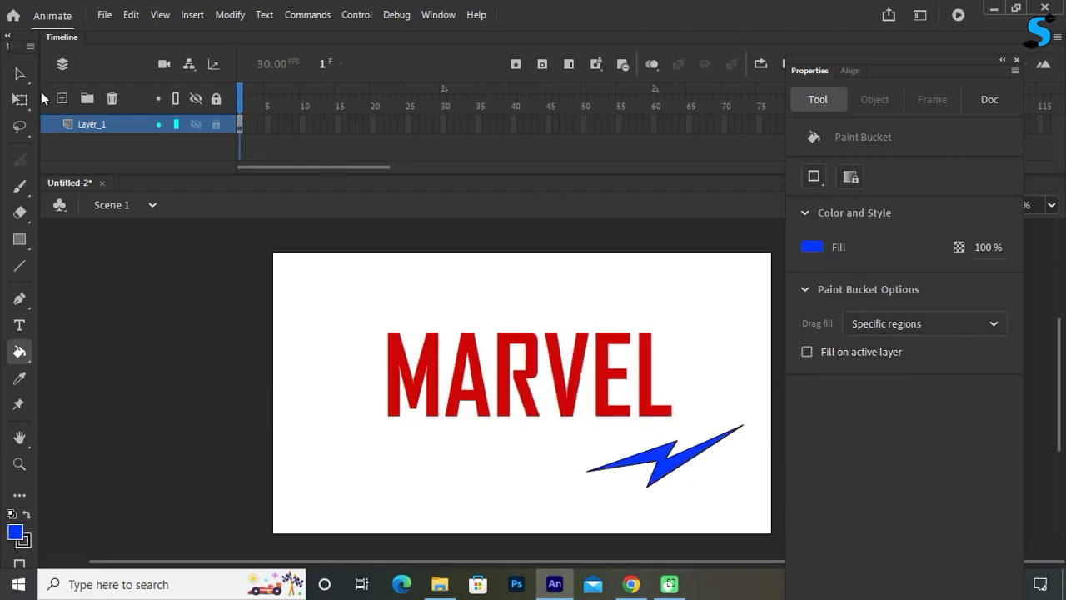
Remove the lightning bolt's black outline and add a new layer above the artwork.
click(18, 75)
mouse_move(553, 435)
mouse_down()
mouse_move(742, 494)
mouse_move(740, 419)
mouse_move(585, 467)
mouse_move(566, 449)
mouse_up()
drag(767, 414, 587, 505)
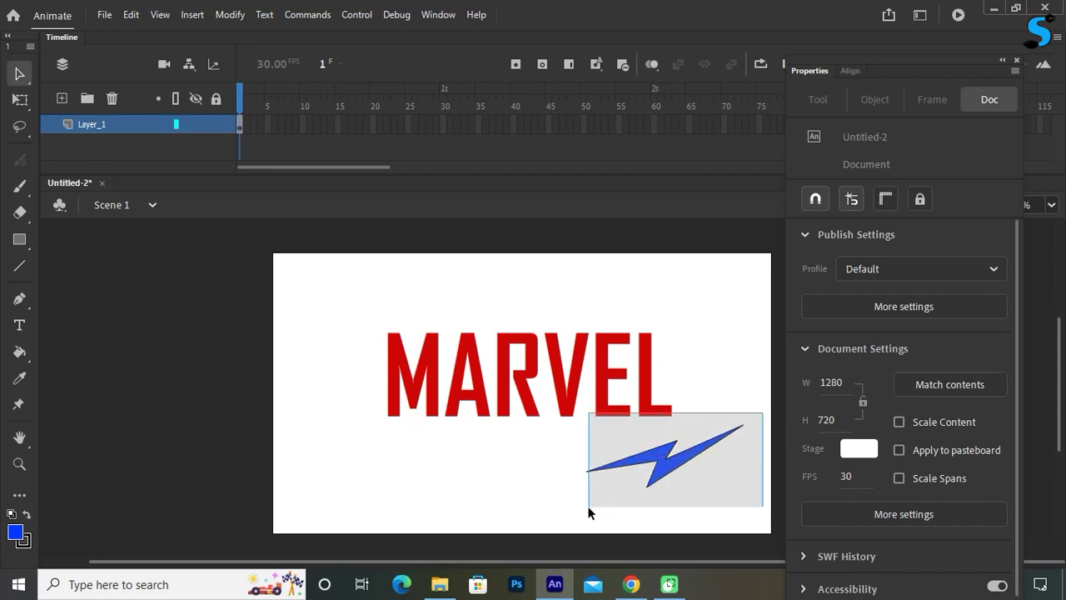
drag(587, 505, 587, 527)
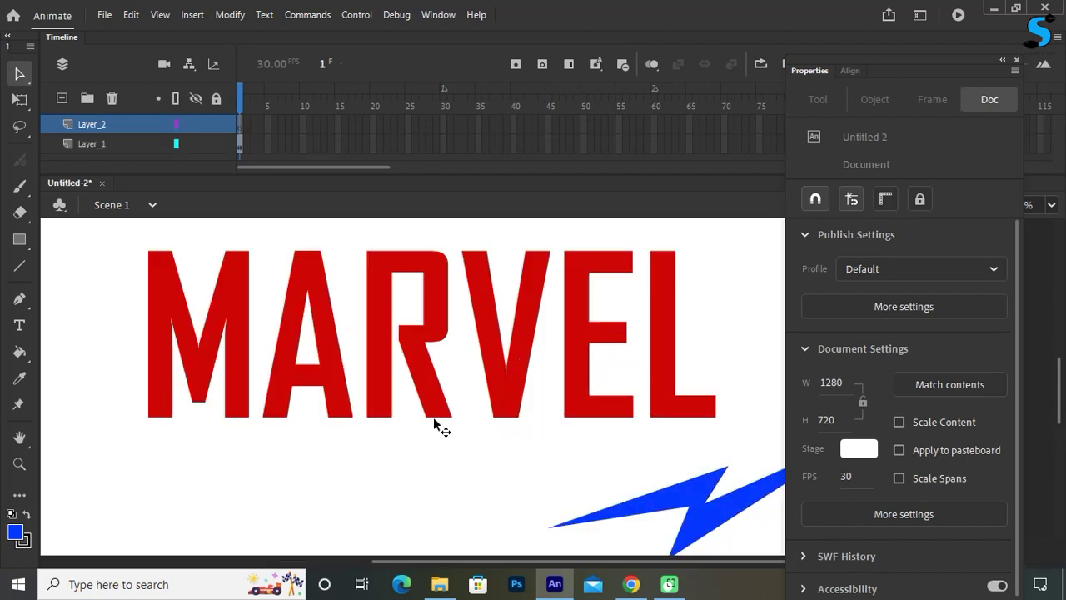
Choose the Classic Brush and set its fill colour to black #000000.
click(24, 195)
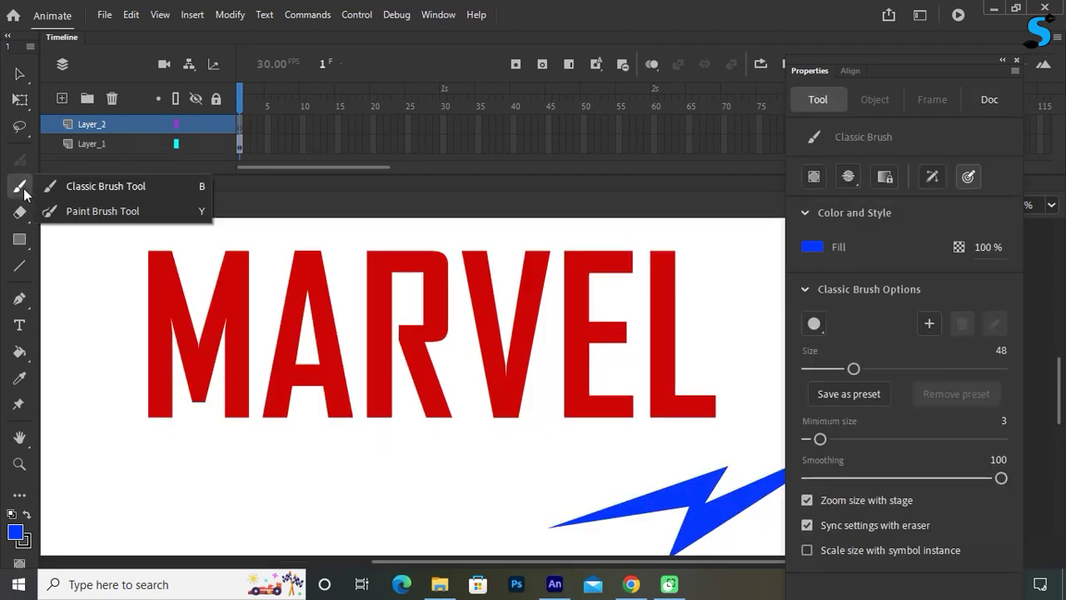
click(110, 185)
click(815, 248)
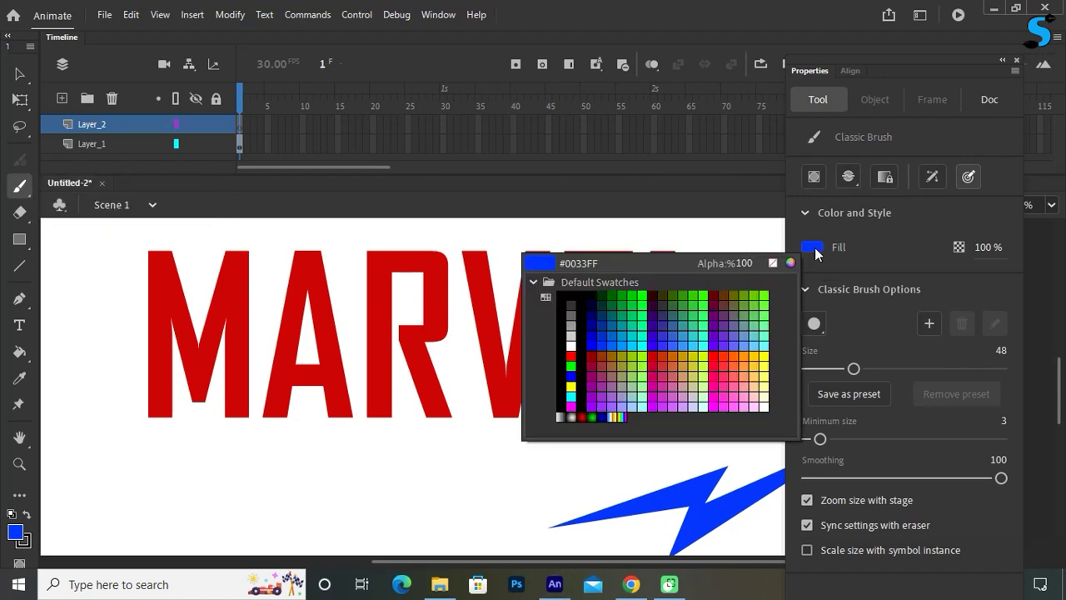
click(593, 293)
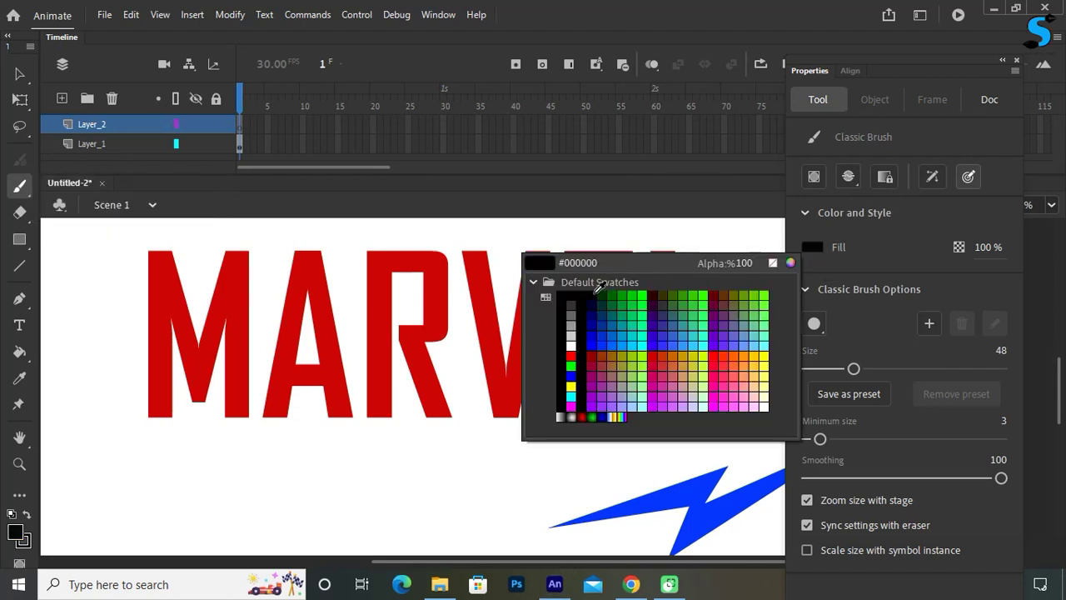
Test and reduce the brush size to 42, and paint one black dab at the base of the M's left stem in frame 1.
click(158, 415)
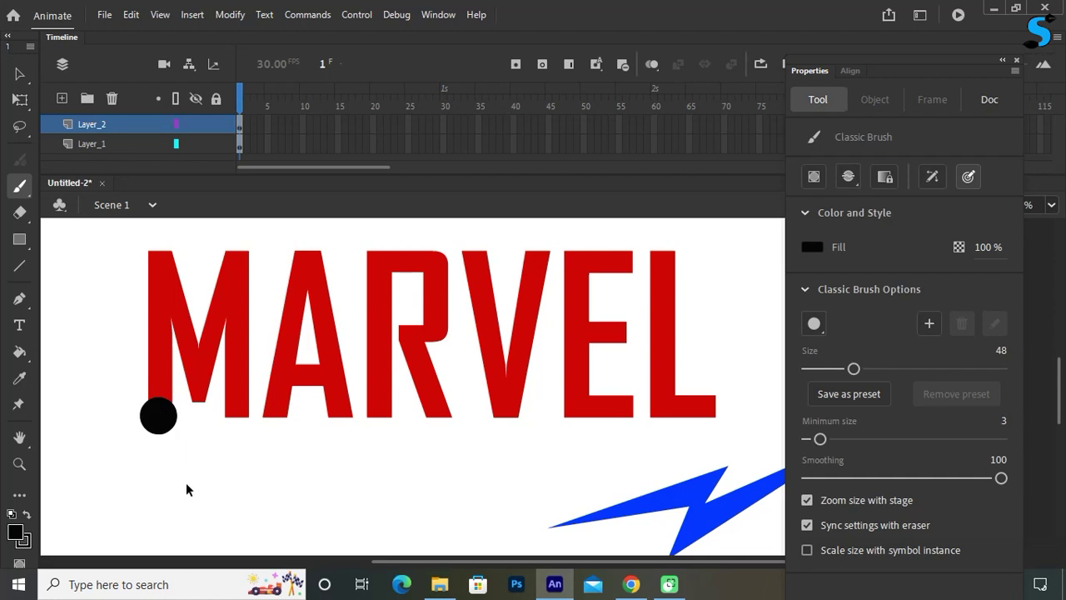
key(ctrl+z)
key(bracketleft)
click(159, 415)
key(ctrl+z)
click(162, 412)
key(ctrl+z)
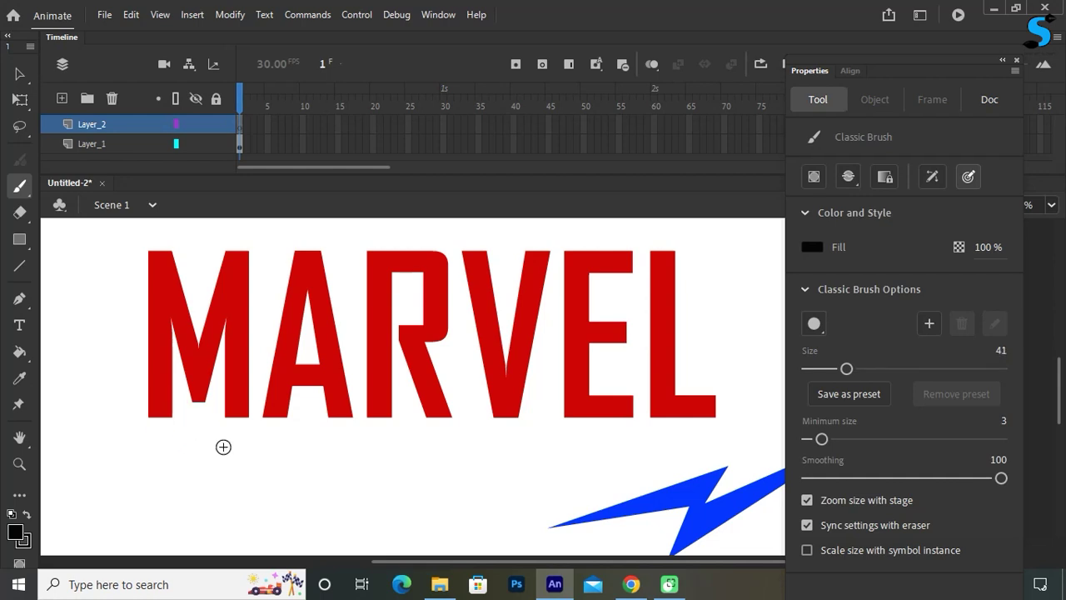
key(bracketleft)
click(157, 413)
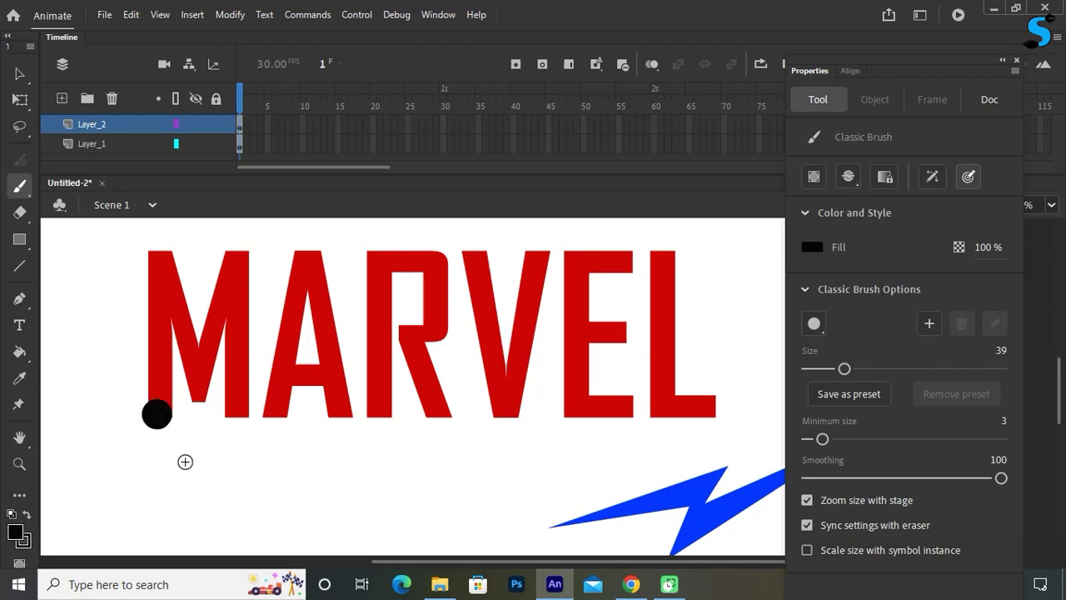
key(ctrl+z)
key(bracketright)
key(bracketright)
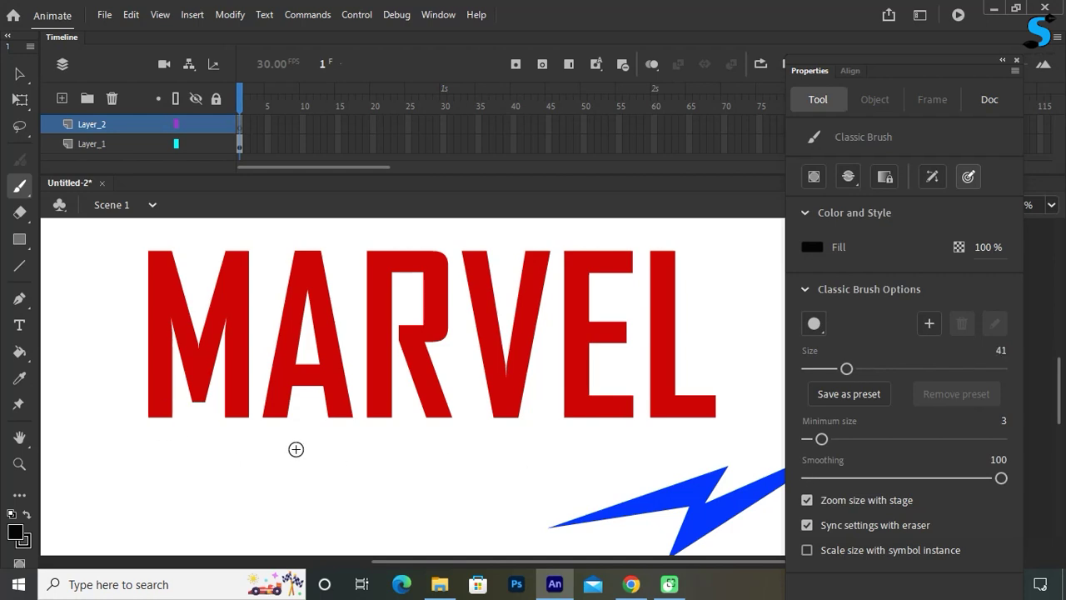
click(160, 418)
Try to cover the M's left stem upward with black dabs, inserting a new keyframe before each one through frame 6.
key(F6)
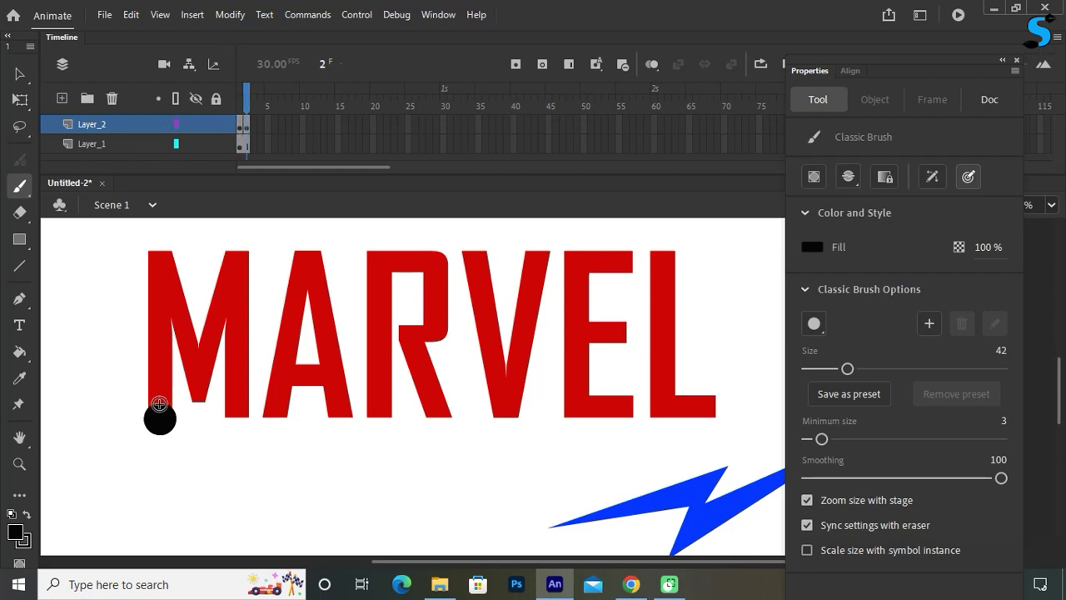
click(161, 398)
key(F6)
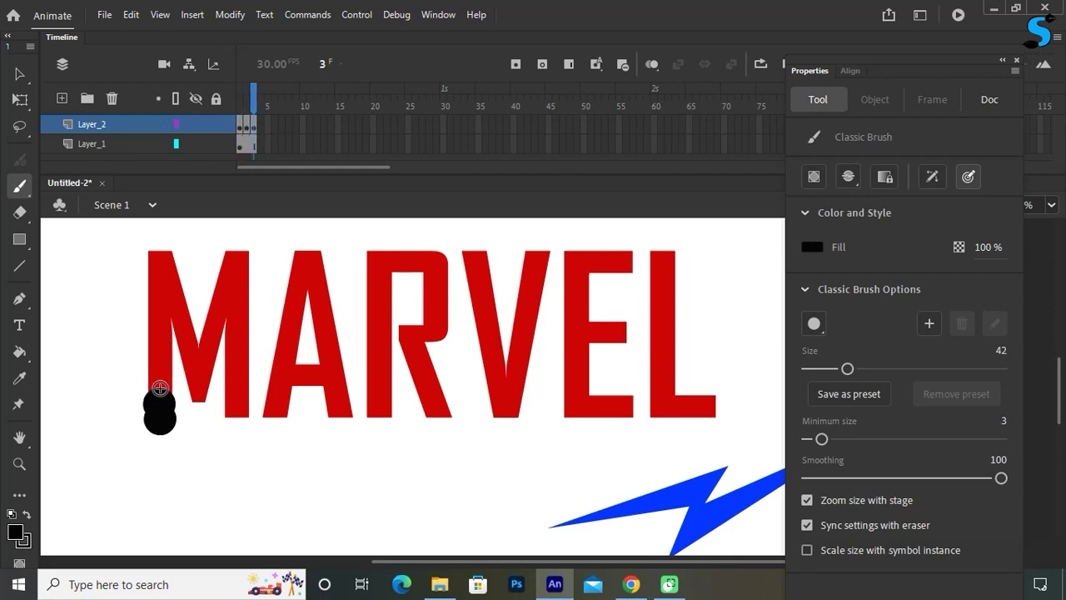
click(160, 388)
key(F6)
click(160, 373)
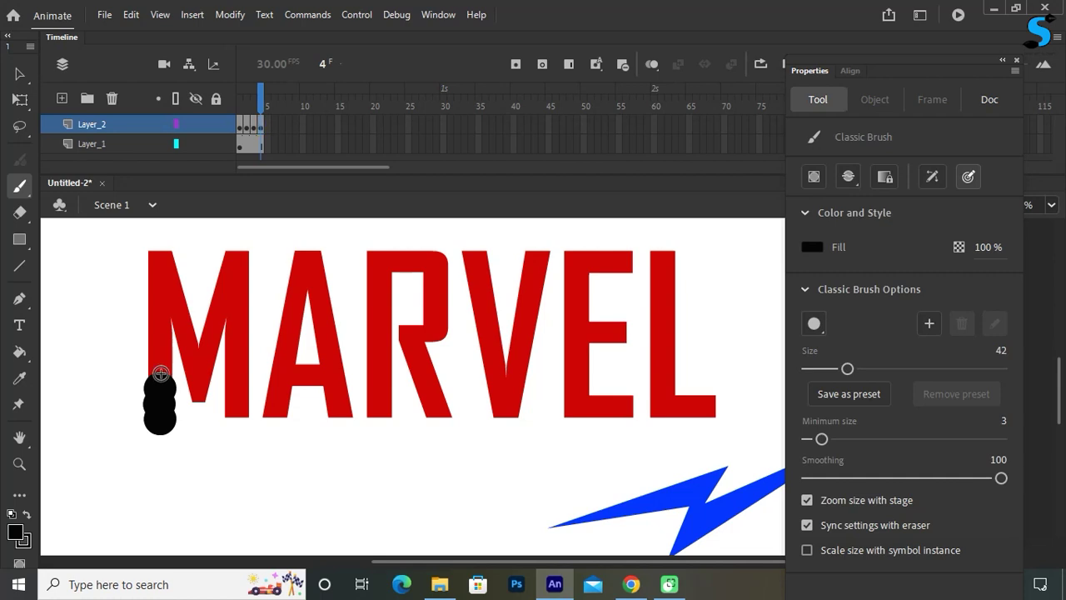
key(F6)
click(157, 357)
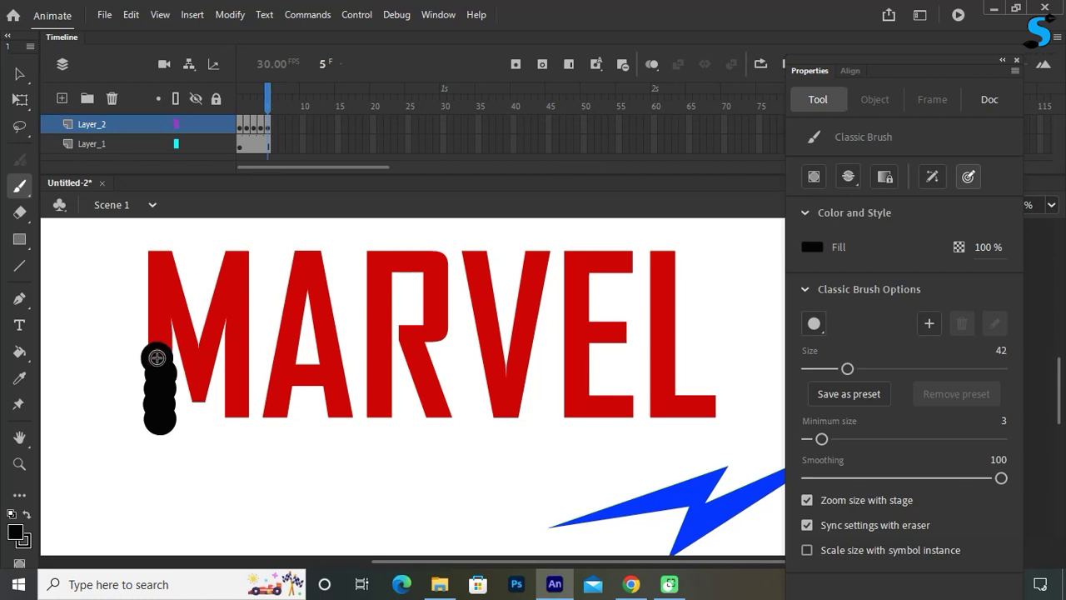
key(F6)
click(163, 347)
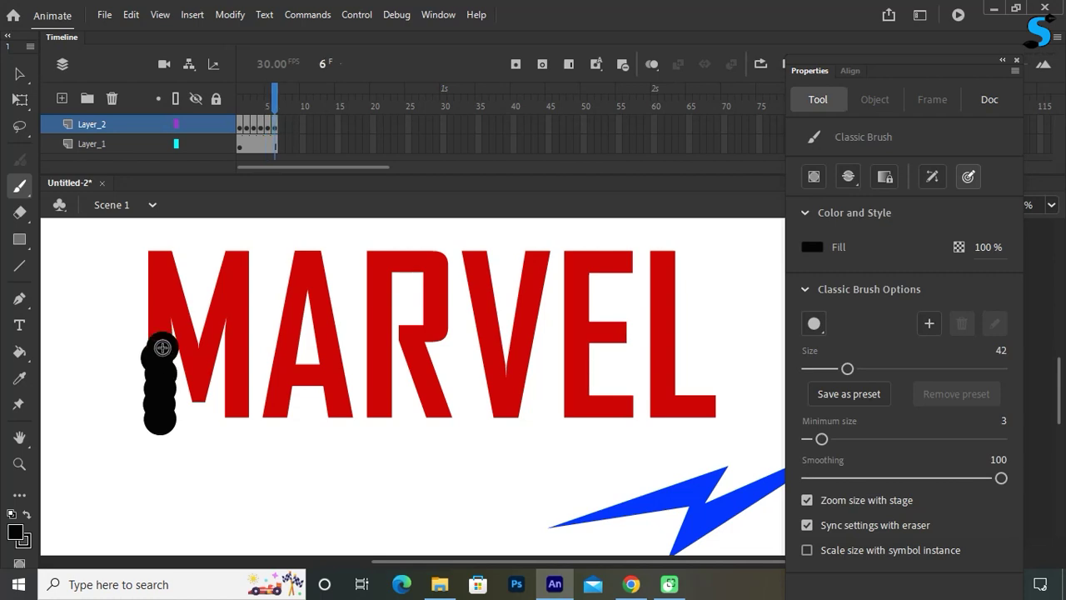
Undo the added dabs and keyframes back to the single black dab in frame 1.
key(ctrl+z)
key(ctrl+z)
key(ctrl+z)
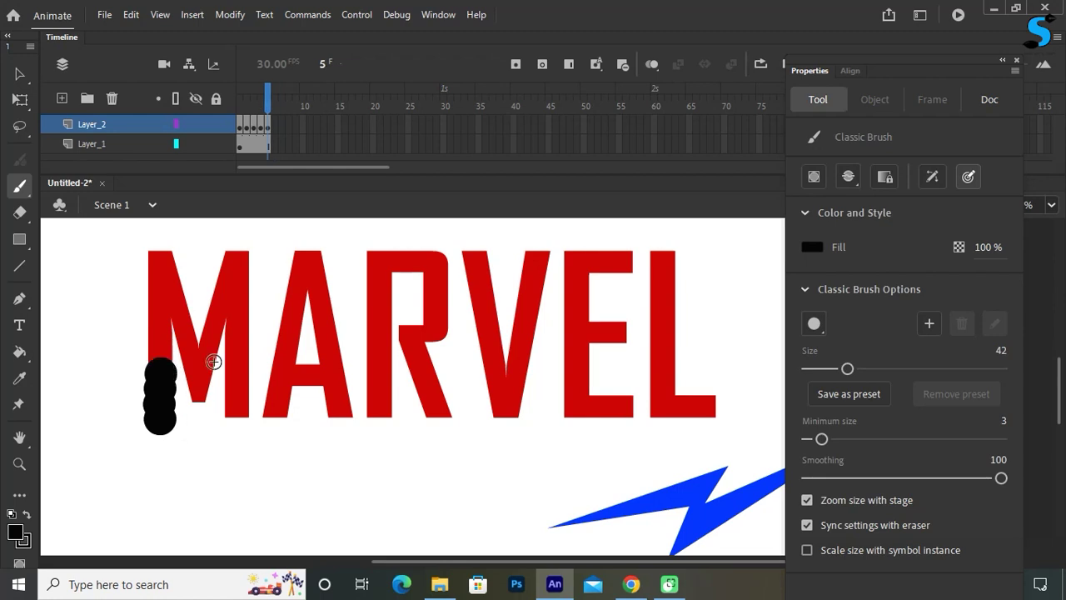
key(ctrl+z)
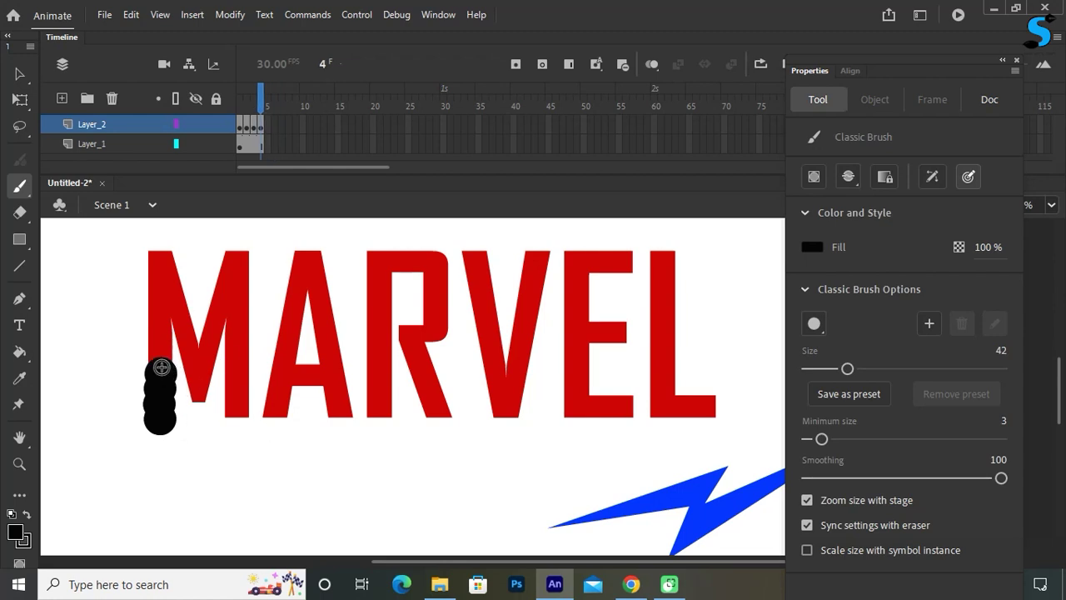
key(ctrl+z)
key(ctrl+z)
key(ctrl+z)
key(ctrl+z)
key(ctrl+z)
key(ctrl+z)
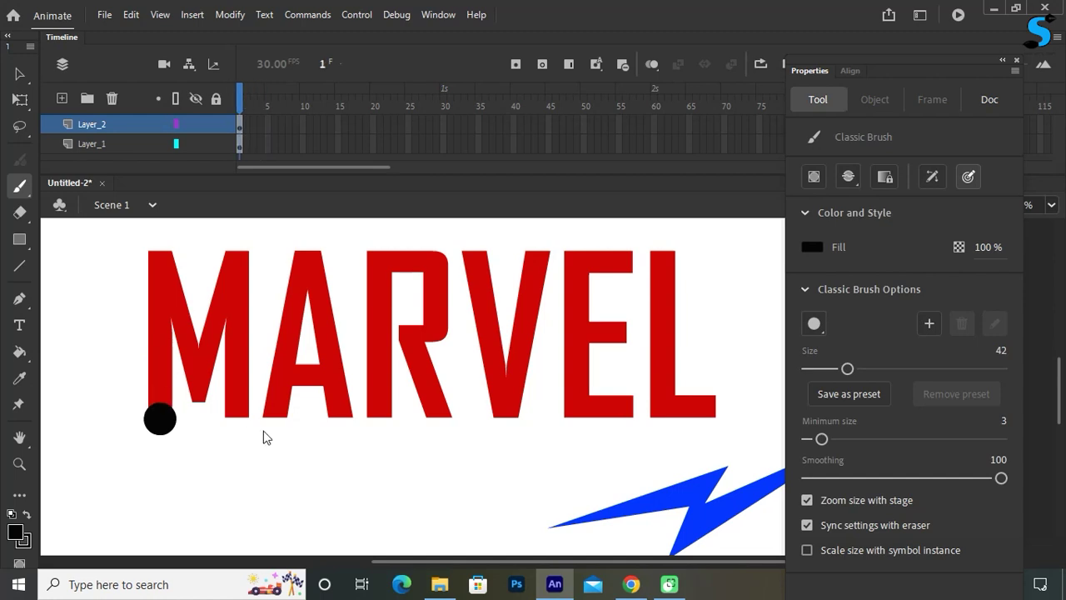
Cover the M's left stem upward with overlapping black dabs, inserting a new keyframe before each one, from frame 2 through frame 12.
key(F6)
key(F6)
click(159, 392)
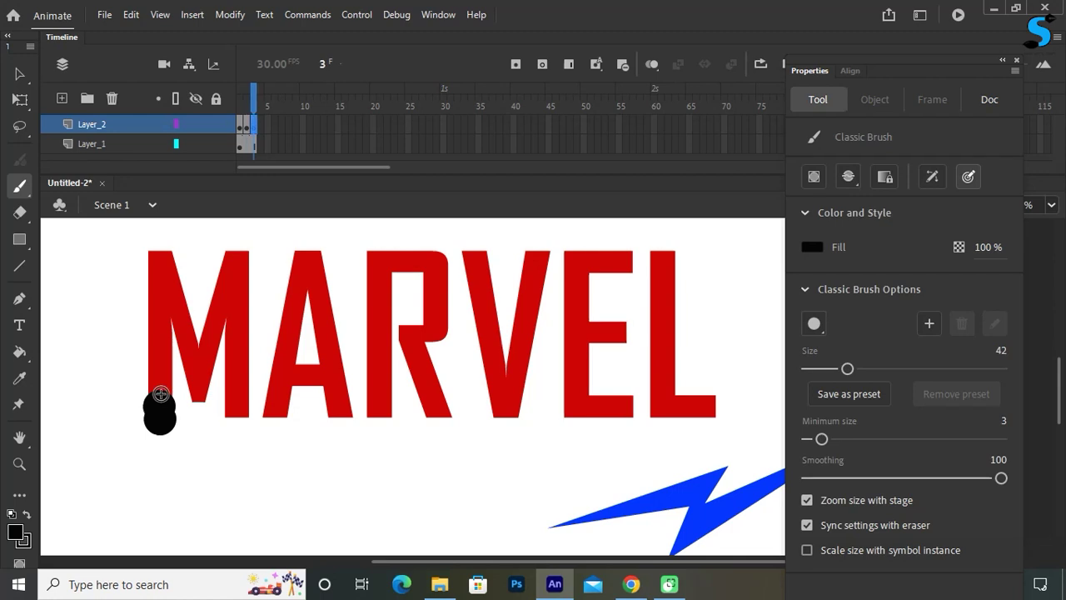
key(F6)
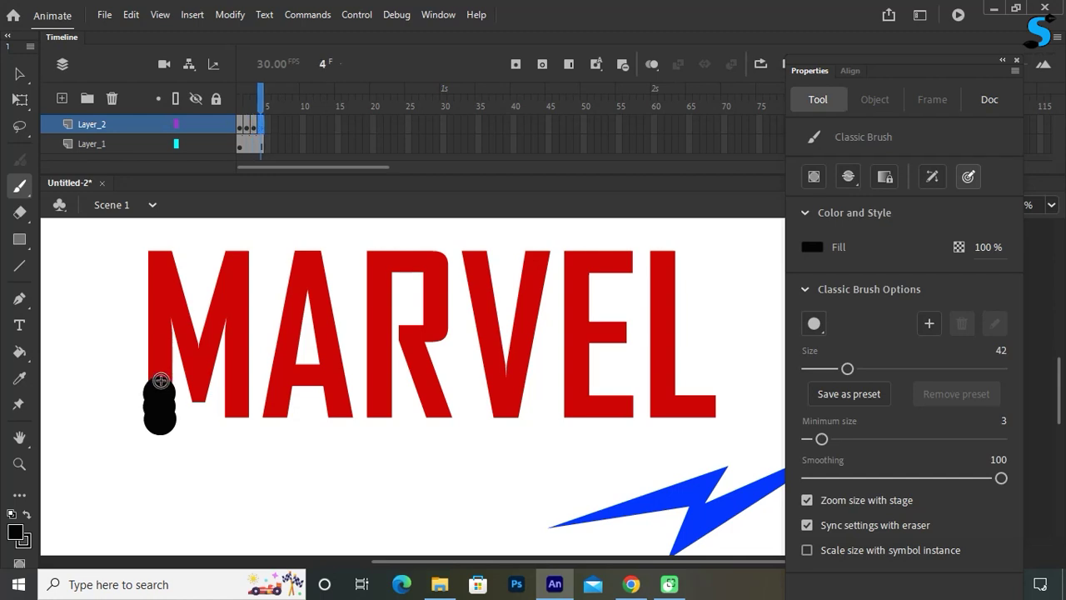
click(160, 379)
key(F6)
click(160, 366)
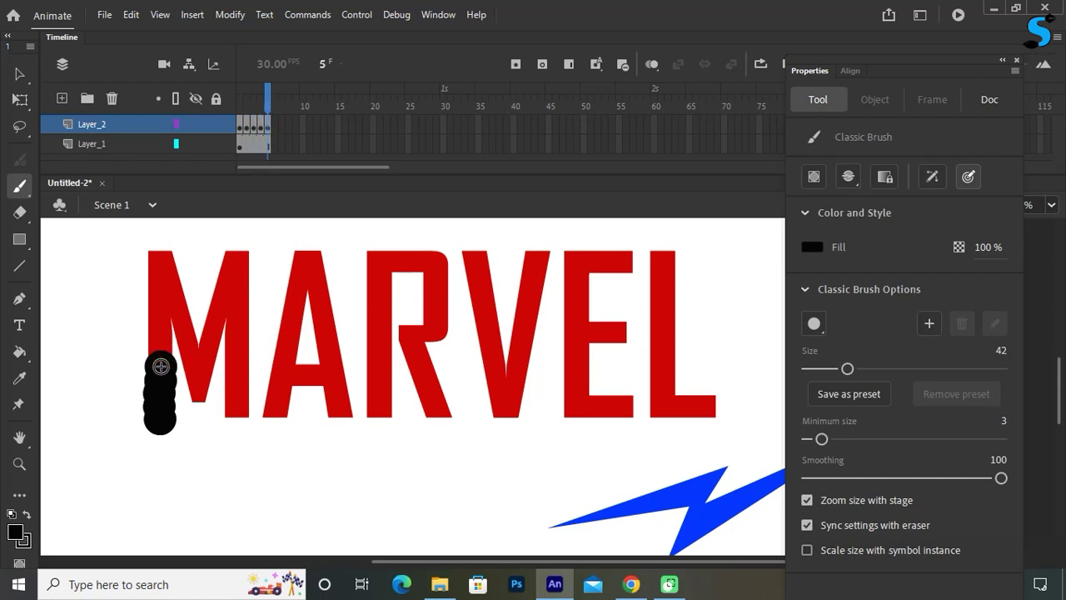
key(F6)
click(159, 349)
key(F6)
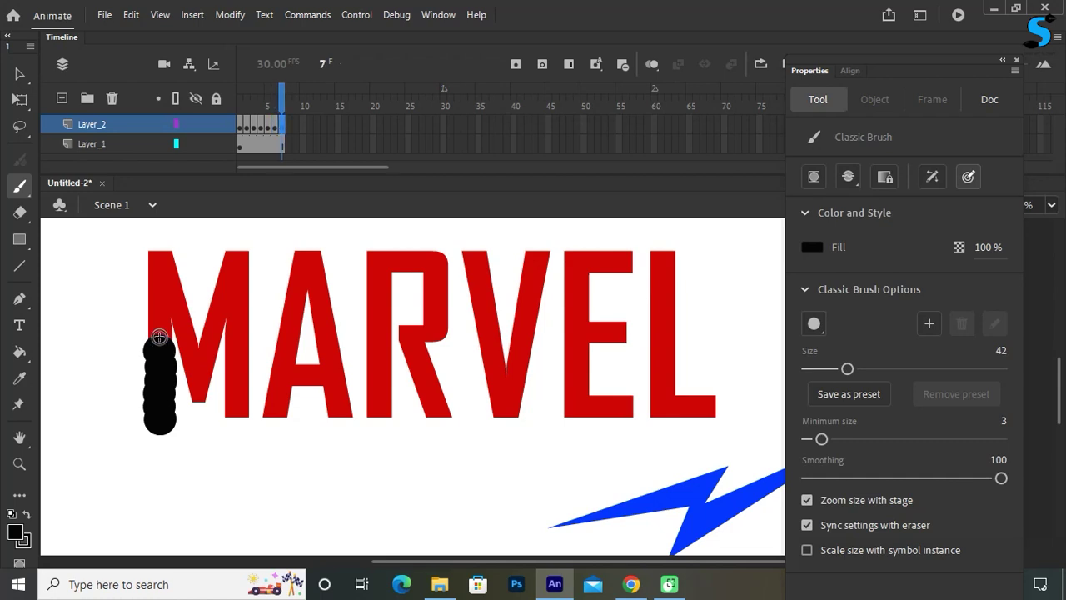
click(160, 330)
key(F6)
click(160, 314)
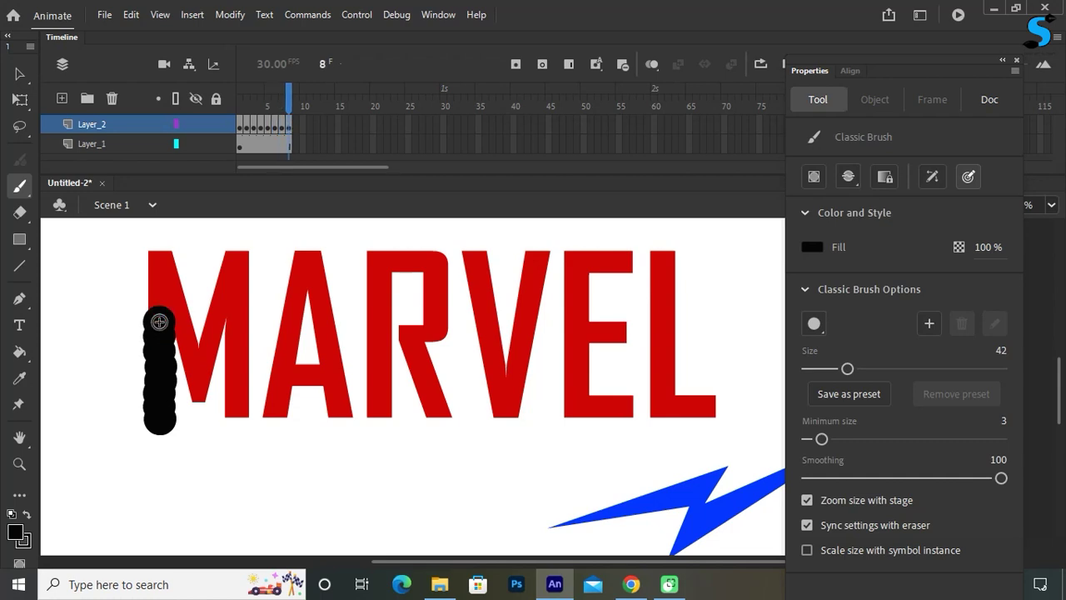
key(F6)
click(159, 306)
key(F6)
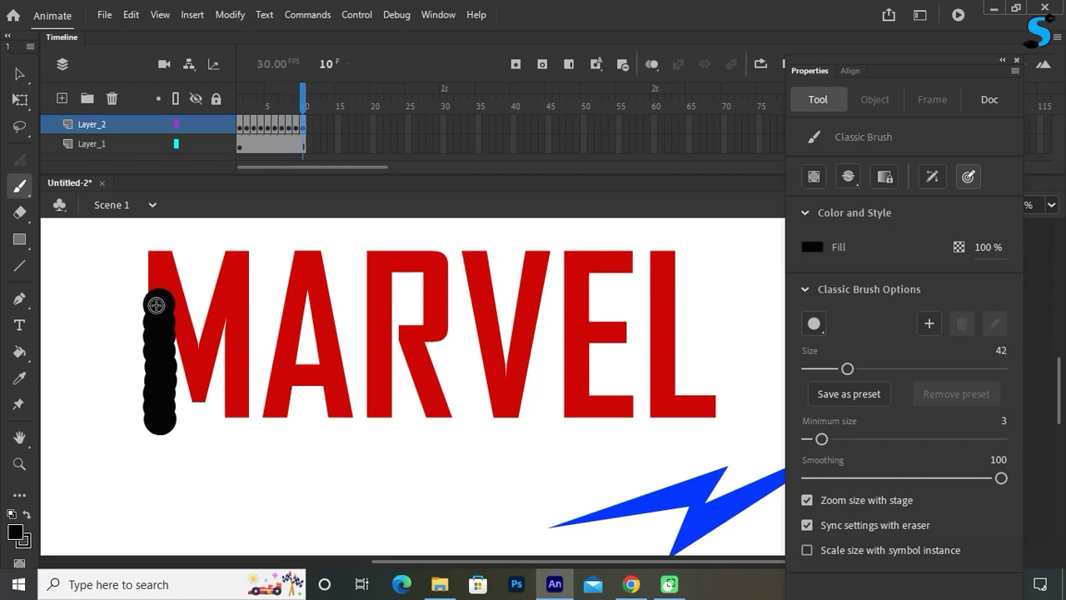
click(157, 286)
key(F6)
click(158, 273)
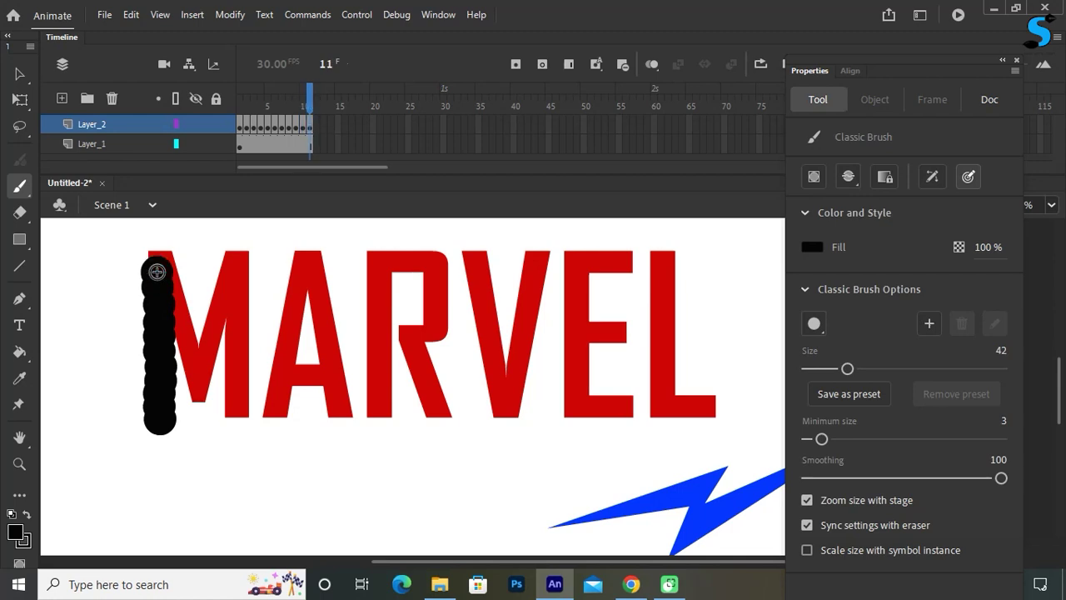
key(F6)
click(157, 256)
Cover the M's first diagonal downward to its middle point with black dabs, one new keyframe per dab, in frames 13 to 20.
key(F6)
click(171, 254)
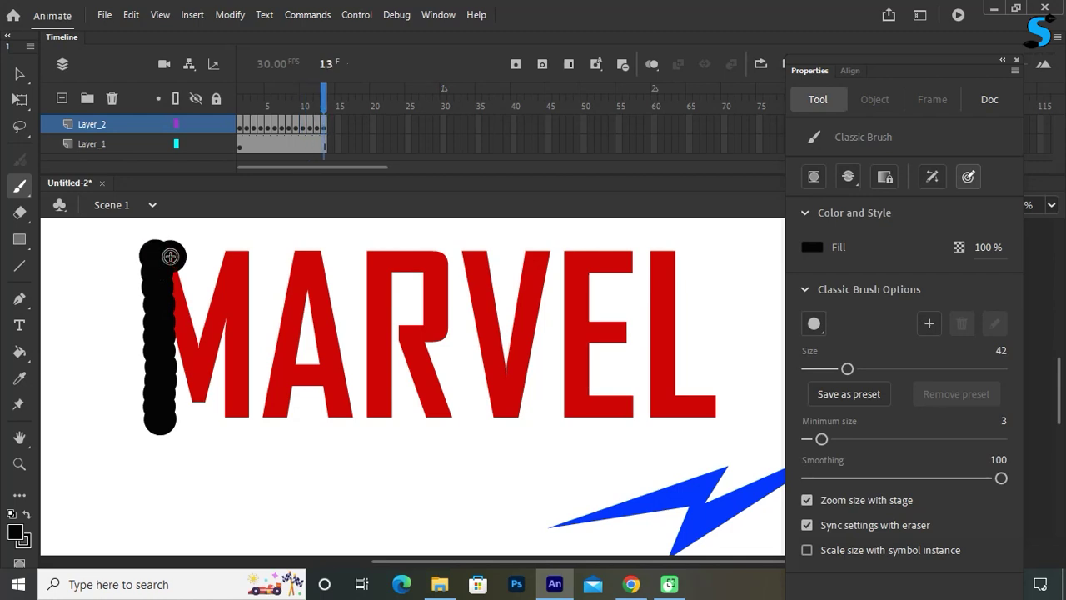
key(F6)
click(176, 277)
key(F6)
click(178, 293)
key(F6)
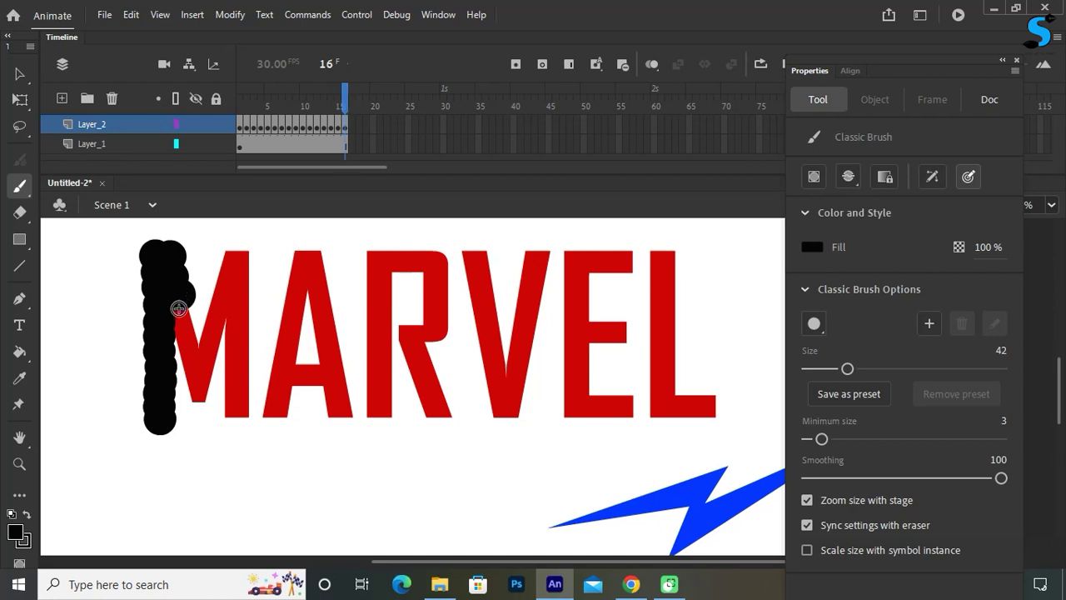
click(180, 307)
key(F6)
click(181, 323)
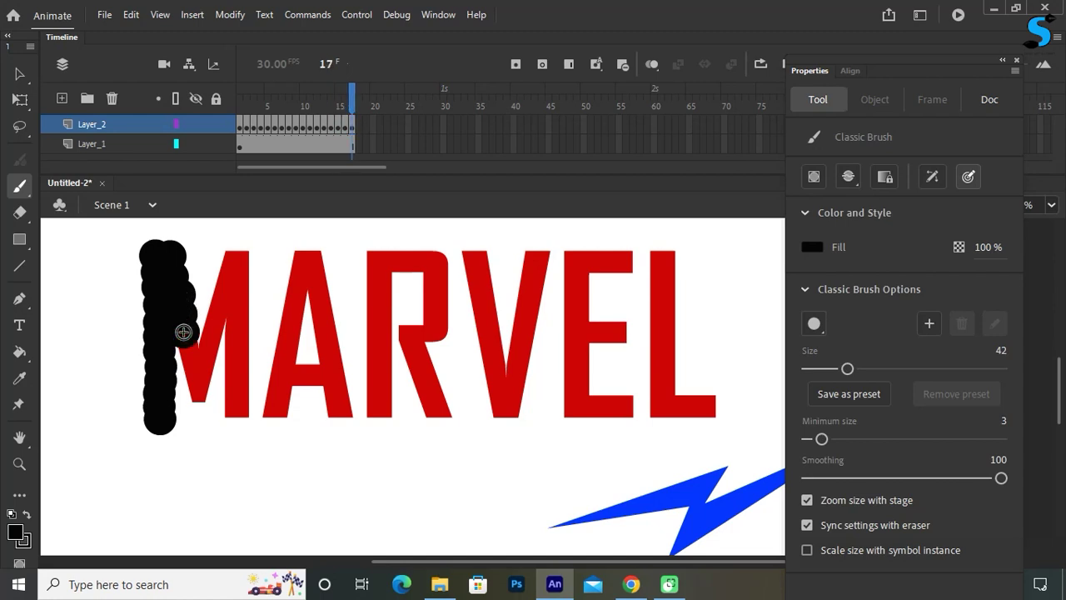
key(F6)
click(187, 351)
key(F6)
click(191, 369)
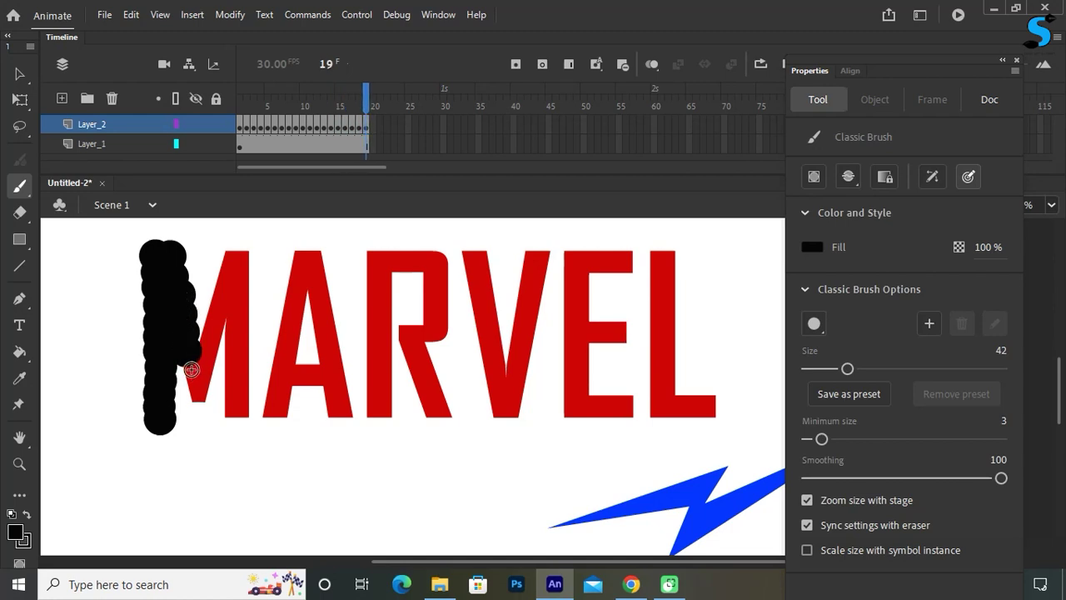
key(F6)
click(196, 391)
Cover the M's second diagonal upward from its middle point with black dabs, advancing one keyframe at a time from frame 21 to 27.
key(F6)
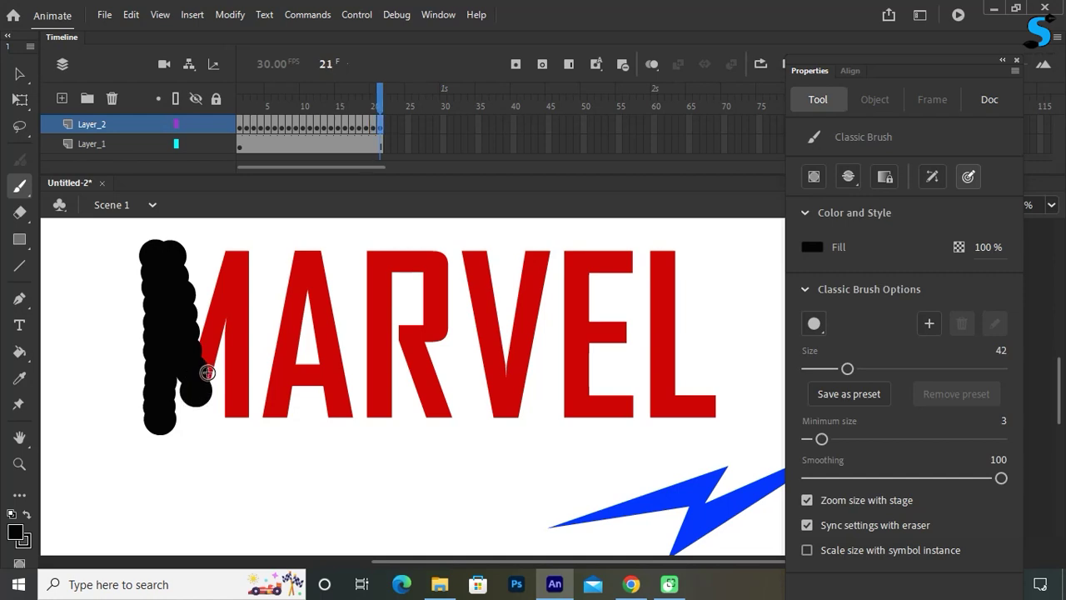
click(209, 374)
key(F6)
click(204, 351)
key(F6)
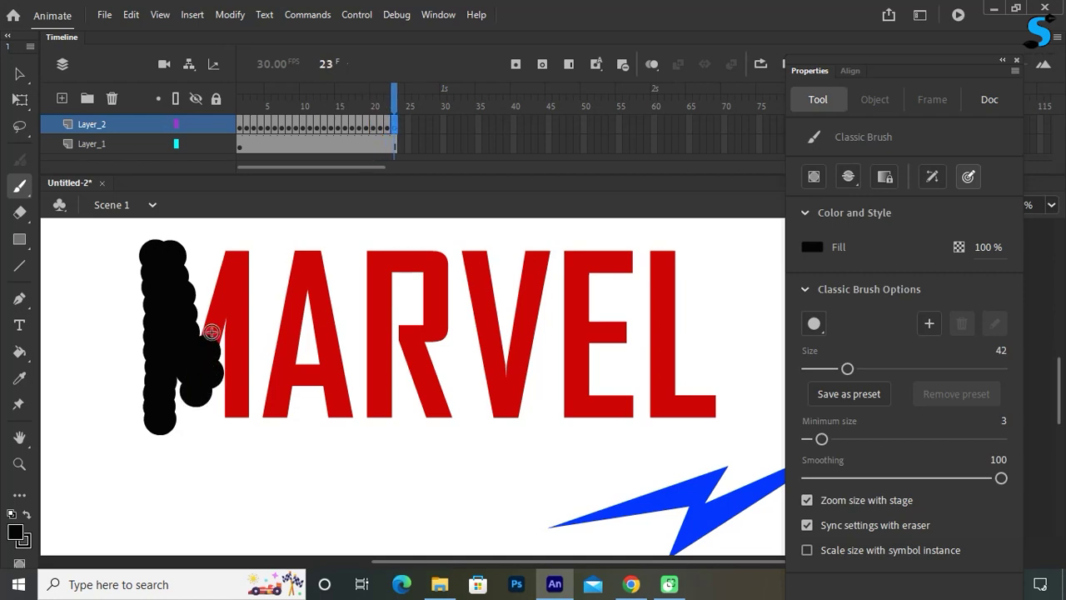
click(212, 333)
click(210, 332)
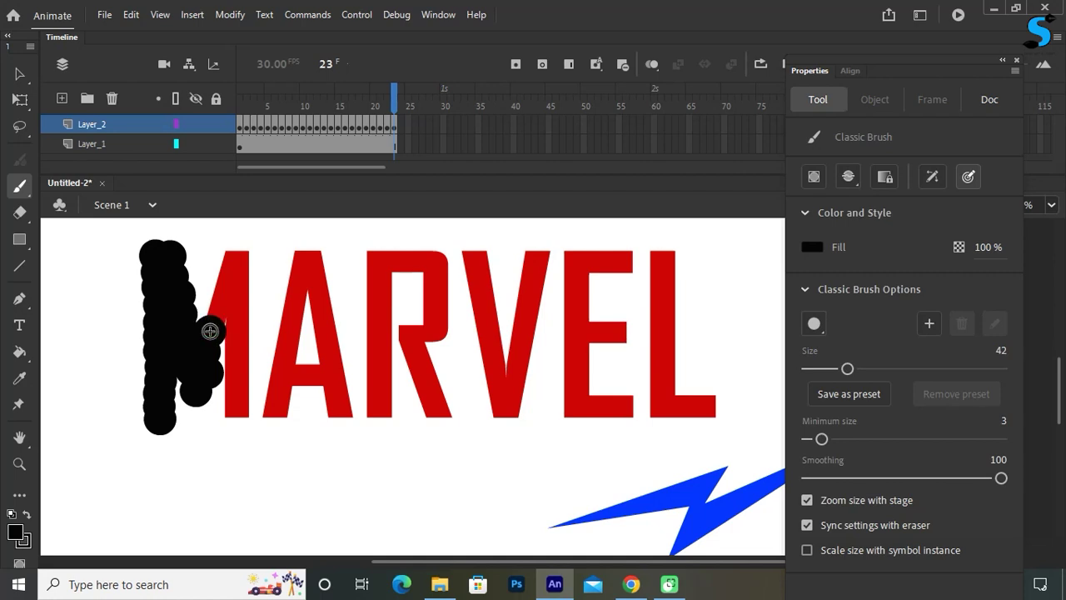
key(F6)
click(218, 314)
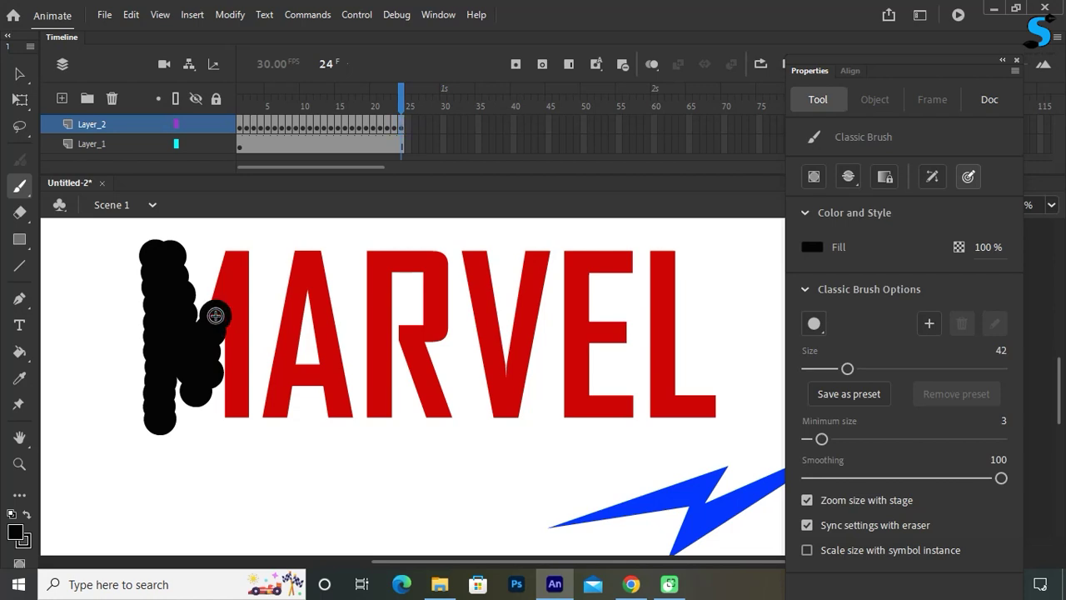
key(F6)
click(222, 300)
click(226, 294)
key(F6)
click(225, 287)
click(223, 279)
key(F6)
click(225, 271)
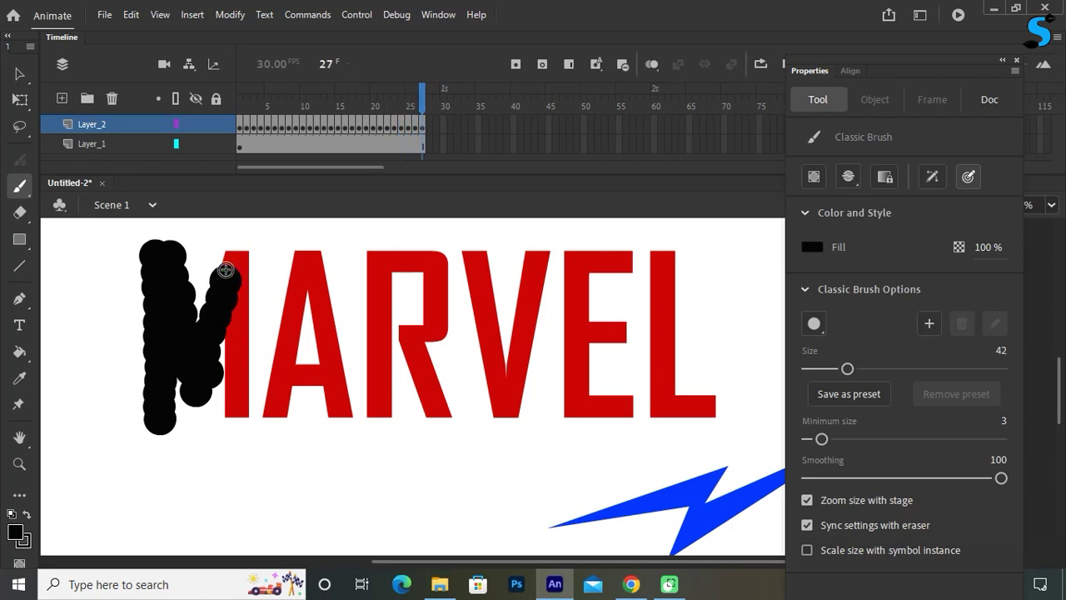
click(227, 260)
Cover the M's right stem from its top to its base with black dabs, adding a keyframe for each advance from frame 28 to 38.
key(F6)
click(242, 255)
click(243, 269)
key(F6)
click(242, 279)
key(F6)
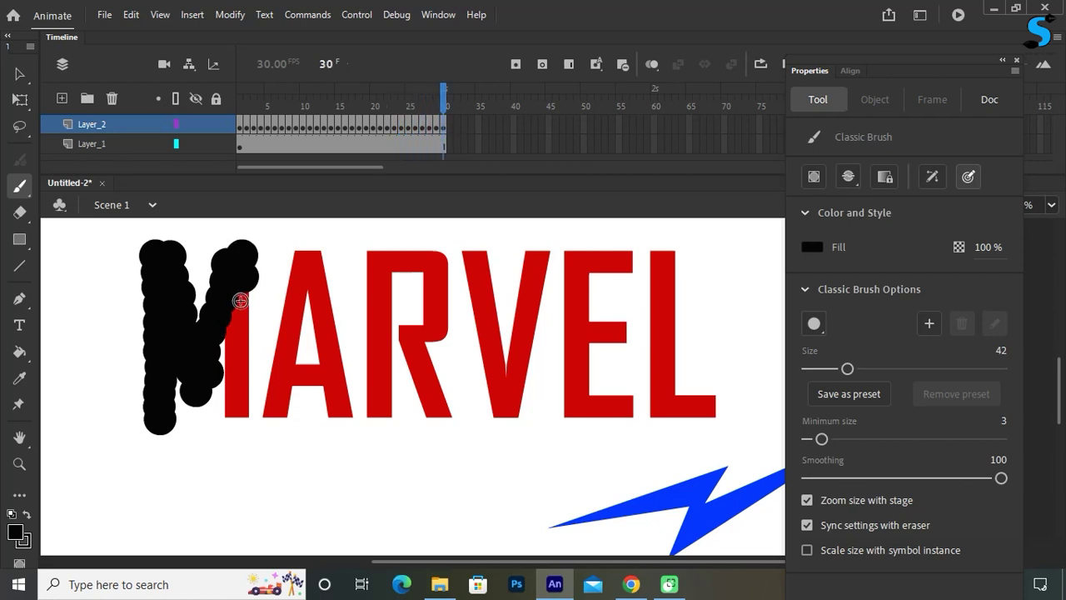
click(240, 294)
key(F6)
click(239, 313)
key(F6)
click(235, 326)
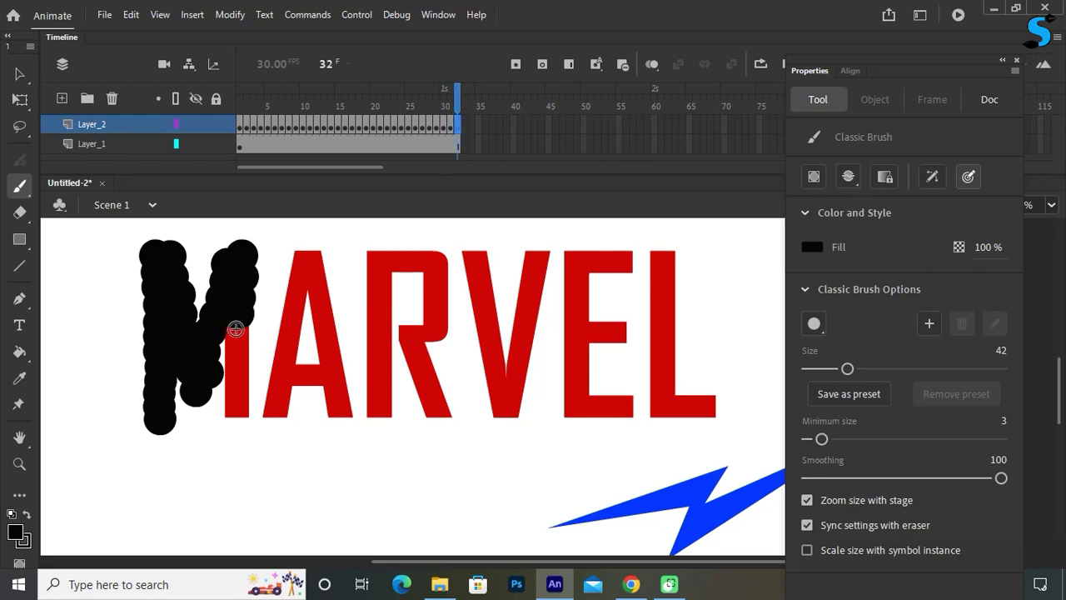
key(F6)
click(235, 343)
key(F6)
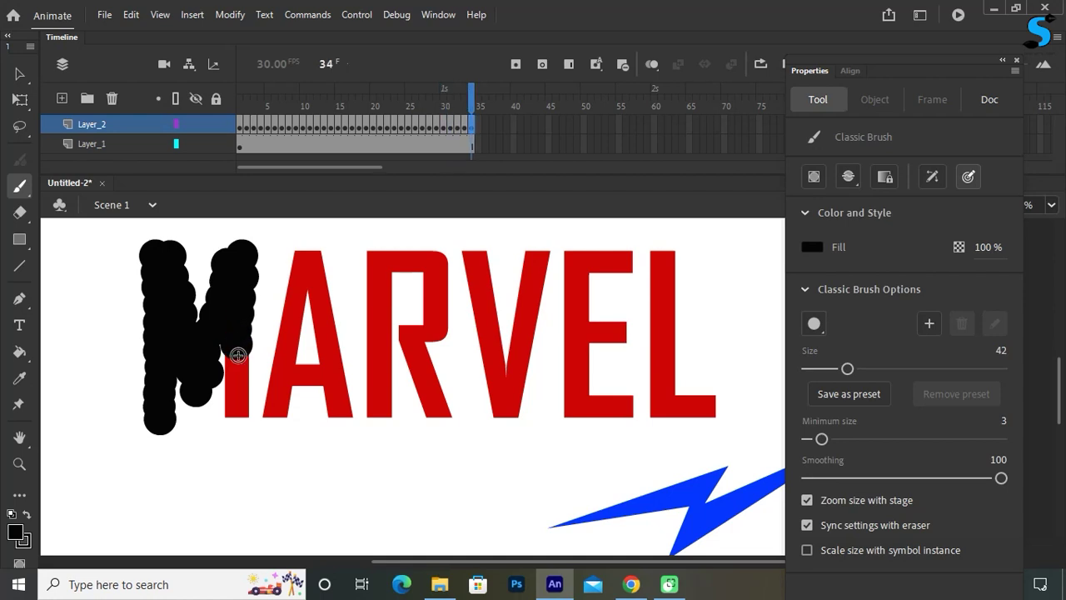
click(237, 366)
key(F6)
click(237, 372)
key(F6)
click(237, 385)
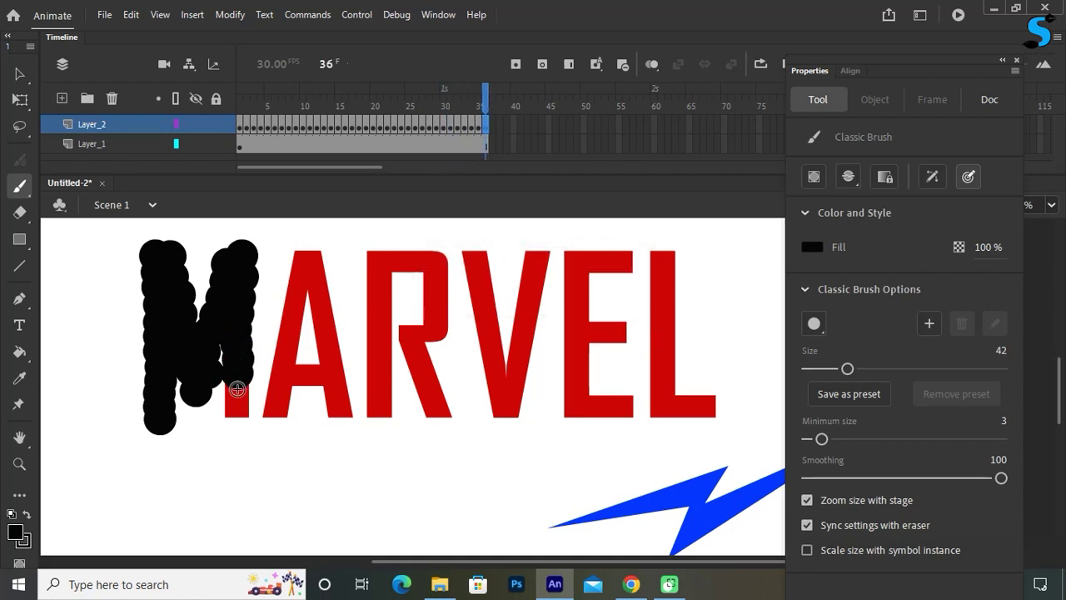
key(F6)
click(237, 393)
click(236, 400)
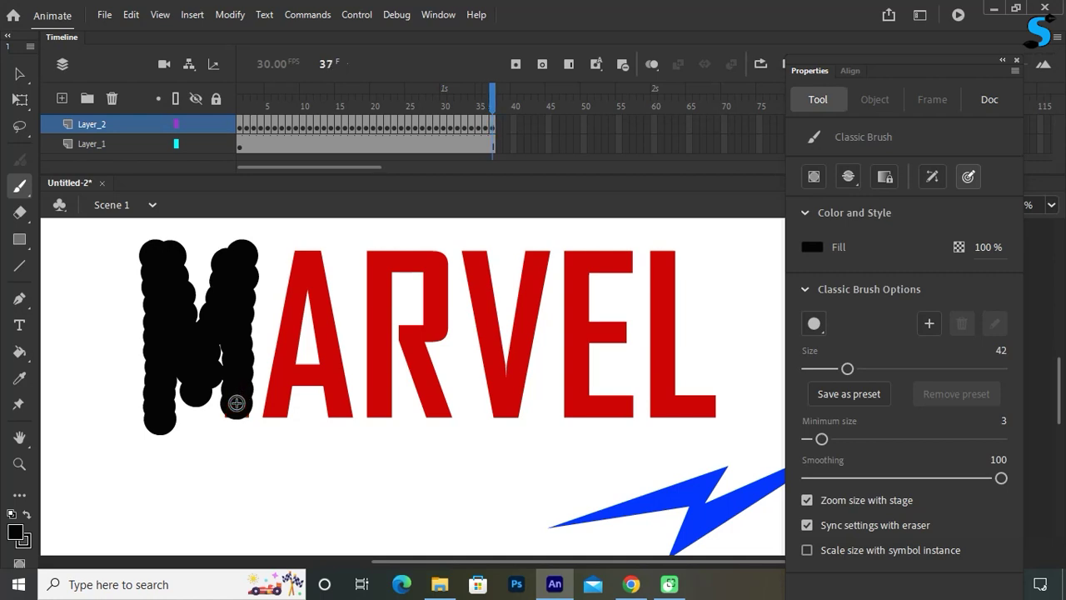
key(F6)
click(237, 416)
click(236, 417)
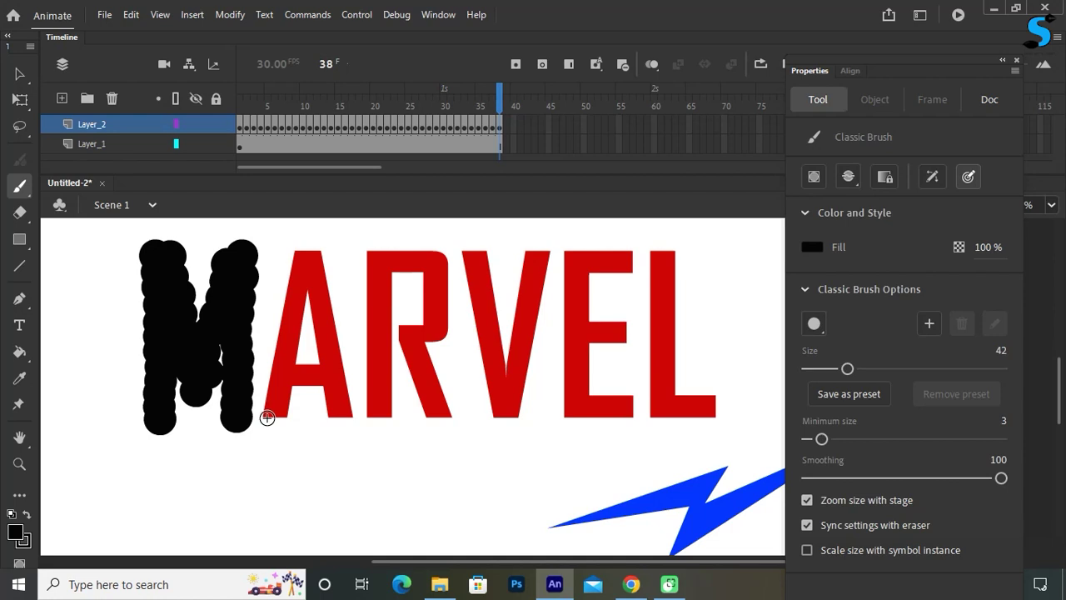
Cover the A's left leg from its base to the peak with black dabs, adding successive keyframes from frame 39 to 50.
key(F6)
click(274, 416)
key(F6)
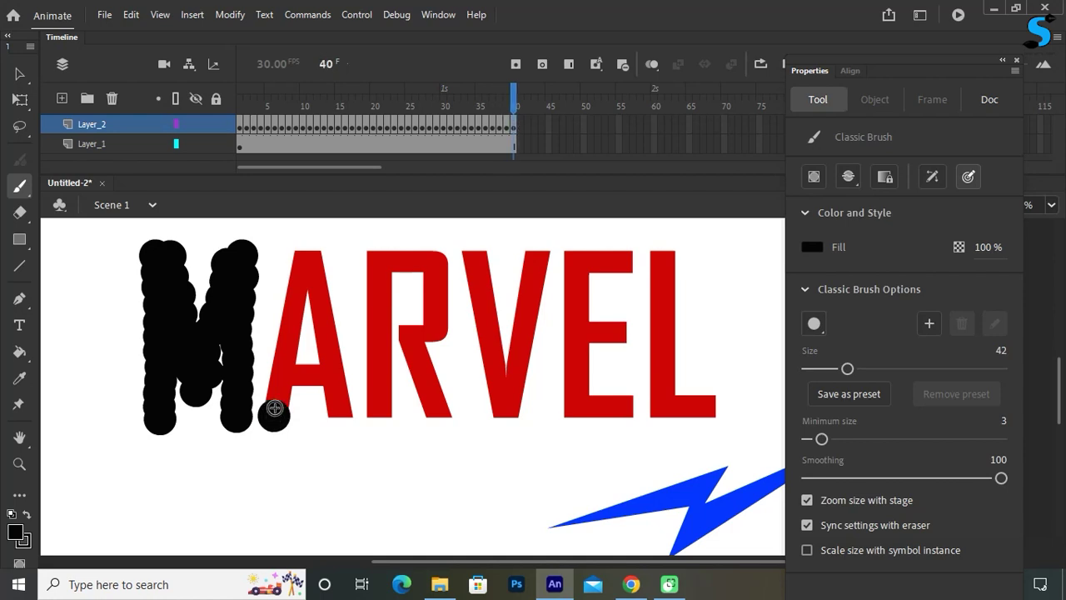
click(278, 400)
key(F6)
click(279, 392)
click(280, 384)
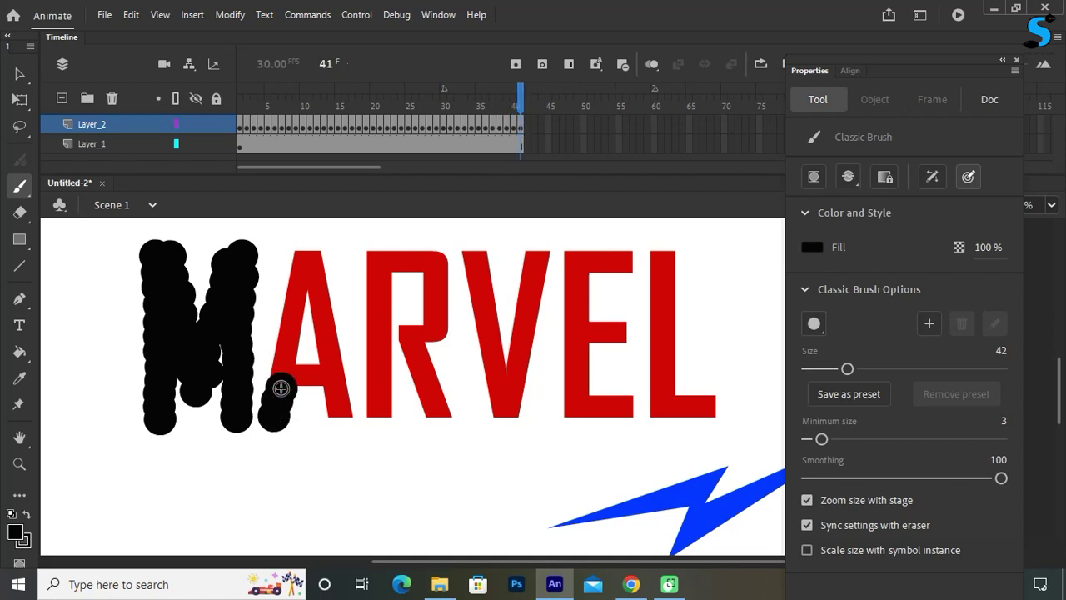
key(F6)
click(280, 373)
click(281, 369)
key(F6)
click(282, 364)
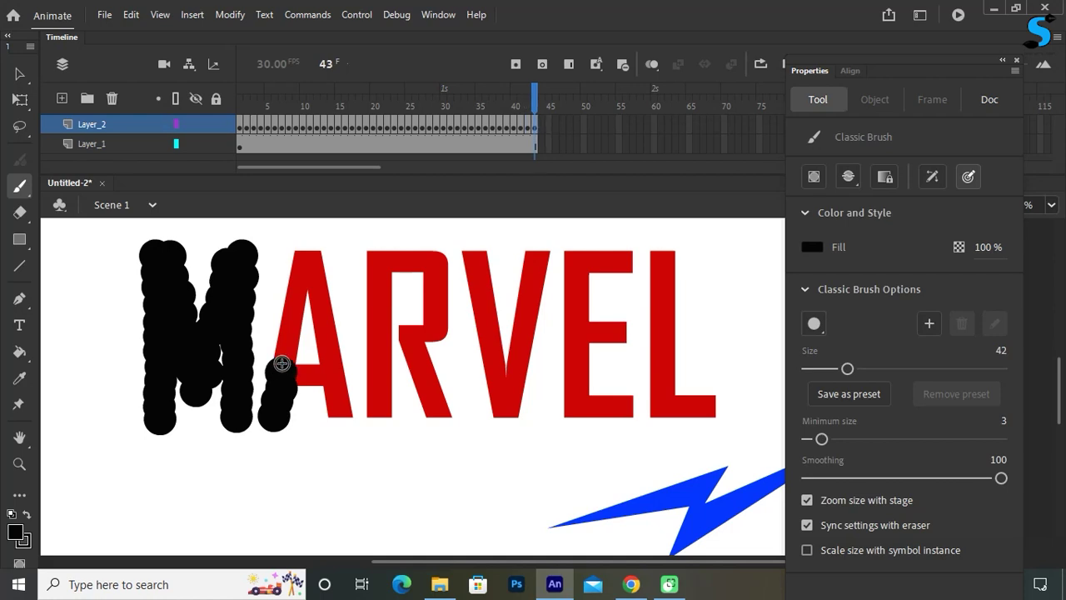
key(F6)
click(285, 354)
click(286, 343)
key(F6)
click(291, 329)
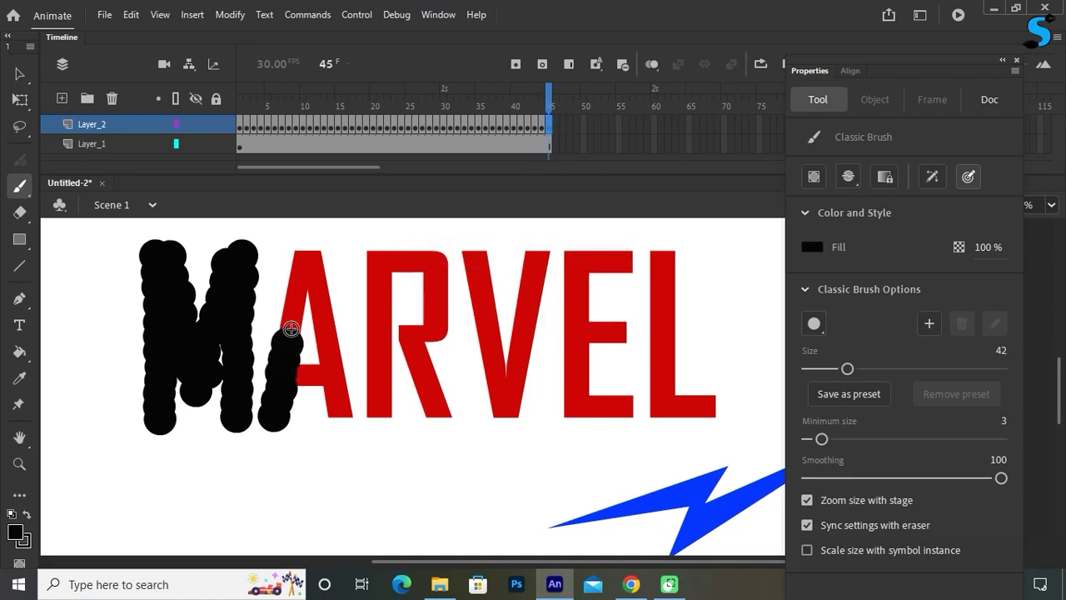
click(290, 325)
key(F6)
click(289, 310)
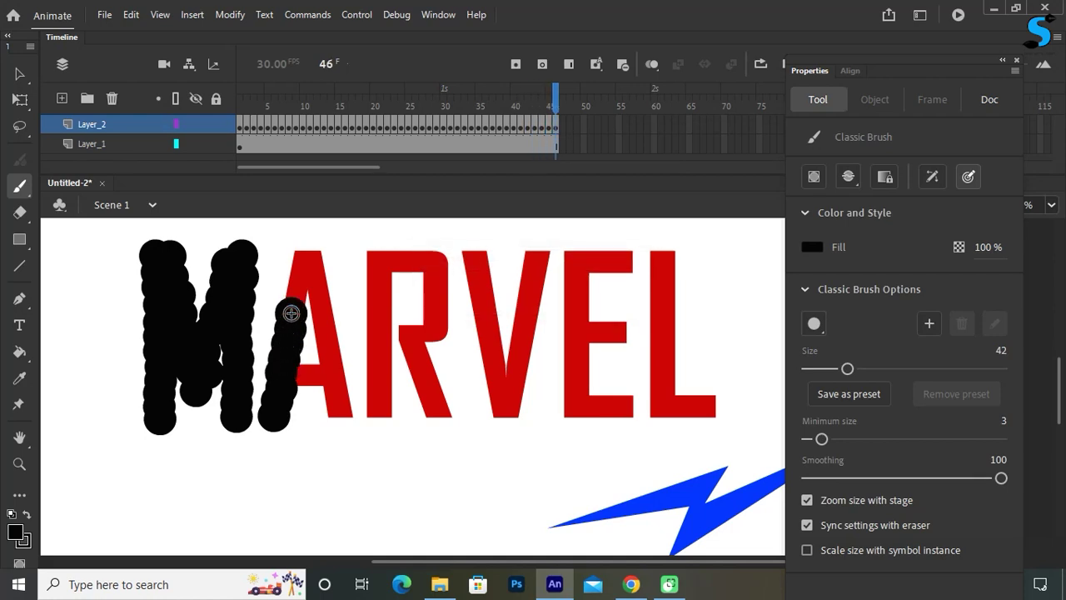
key(F6)
click(295, 300)
key(F6)
click(297, 283)
key(F6)
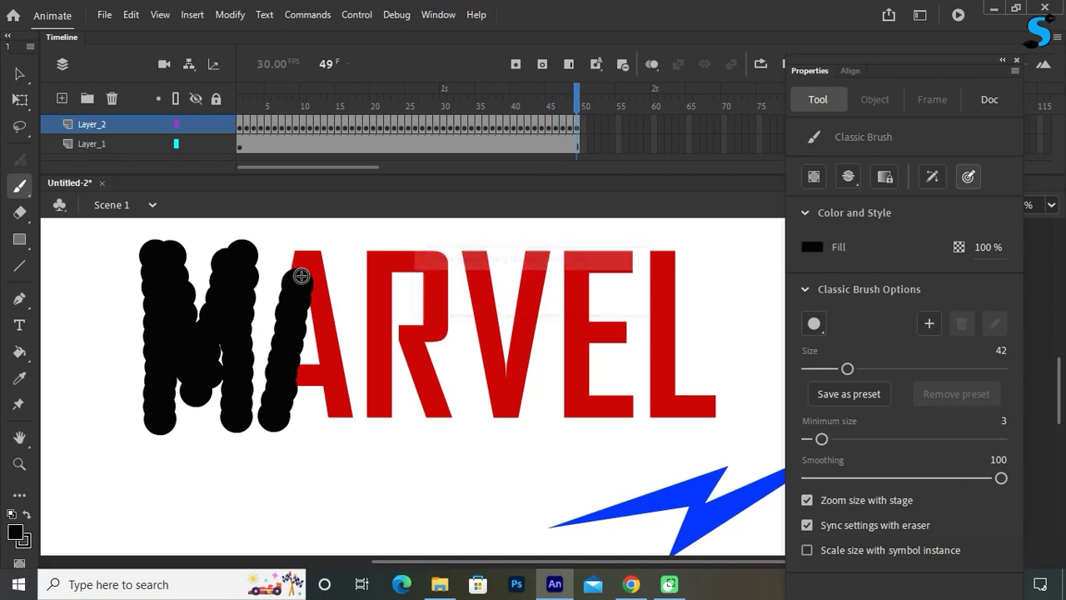
click(302, 271)
key(F6)
click(301, 252)
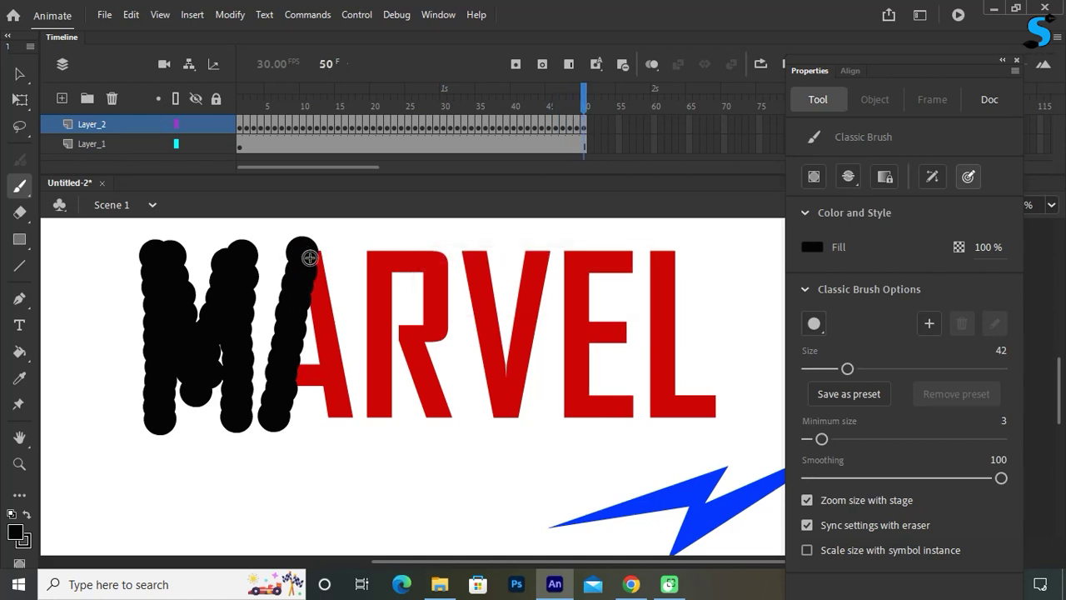
Cover the A's right leg from the peak down to crossbar height with black dabs in new keyframes from frame 51 to 57.
key(F6)
click(317, 256)
key(F6)
click(319, 273)
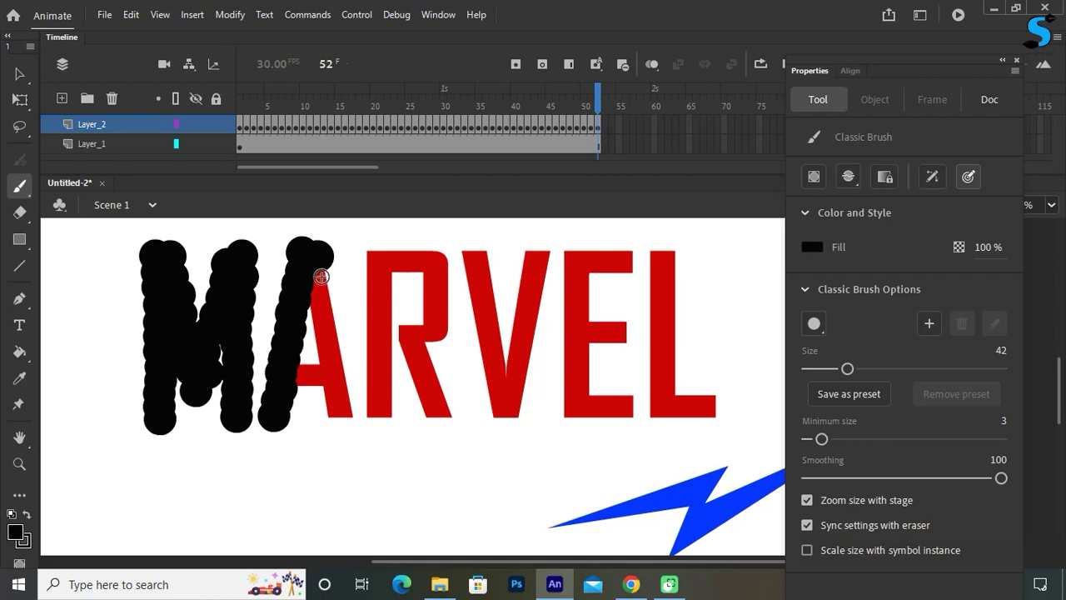
click(325, 278)
key(F6)
click(317, 295)
key(F6)
click(319, 302)
click(323, 312)
key(F6)
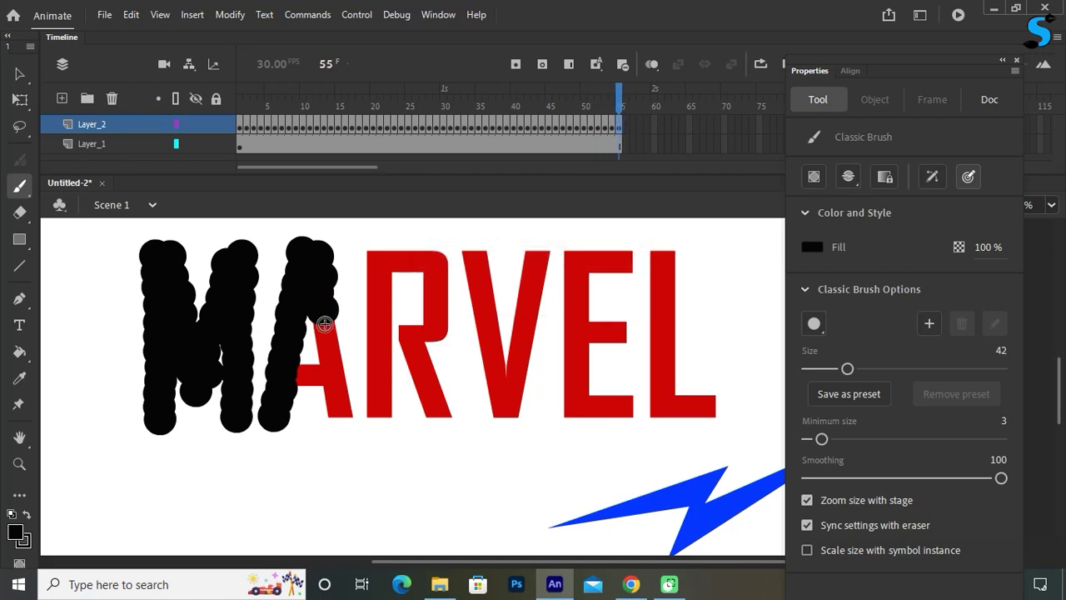
click(325, 326)
key(F6)
click(324, 330)
click(325, 343)
key(F6)
click(328, 349)
click(330, 359)
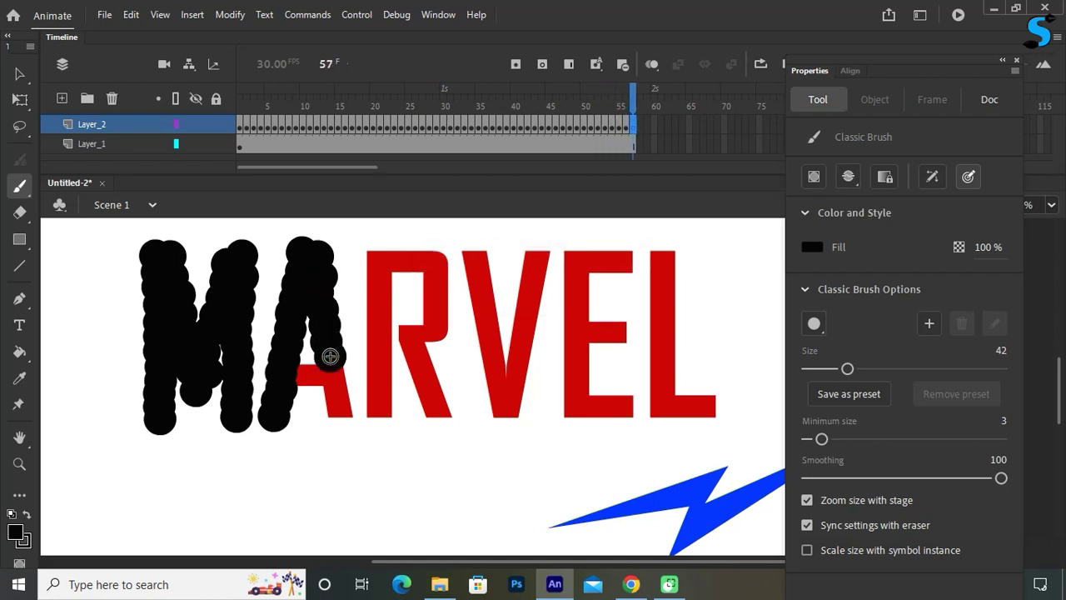
Finish the A's right leg and crossbar, and cover the whole R with black dabs in successive keyframes through frame 92.
key(F6)
click(326, 370)
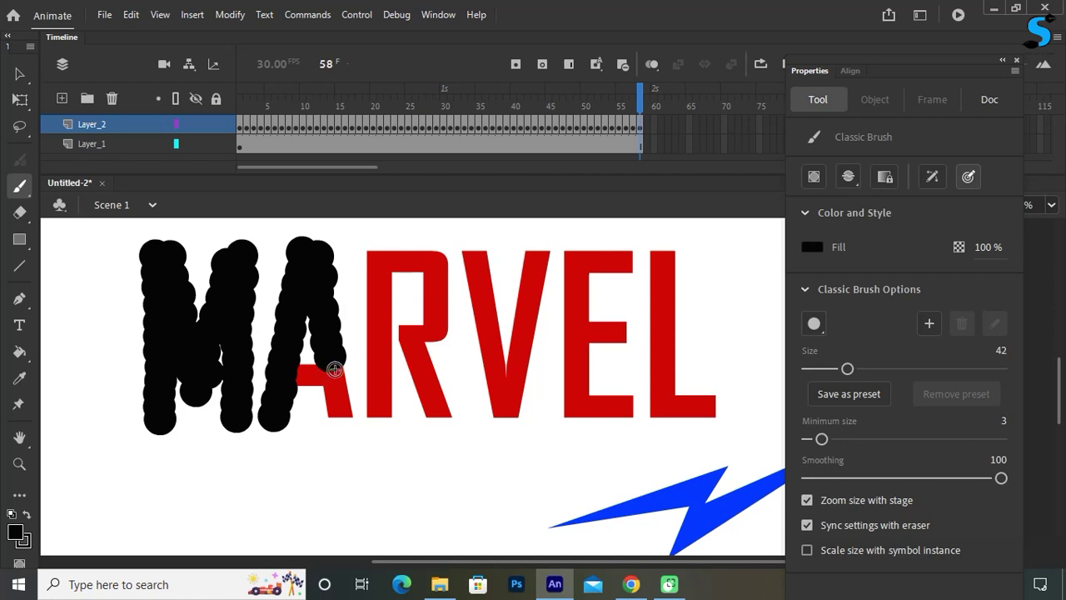
click(334, 369)
key(F6)
mouse_move(315, 373)
mouse_down()
mouse_move(335, 384)
mouse_move(340, 414)
mouse_move(379, 403)
mouse_move(375, 256)
mouse_move(439, 266)
mouse_move(418, 258)
mouse_move(442, 263)
mouse_move(437, 333)
mouse_move(405, 333)
mouse_move(448, 414)
mouse_up()
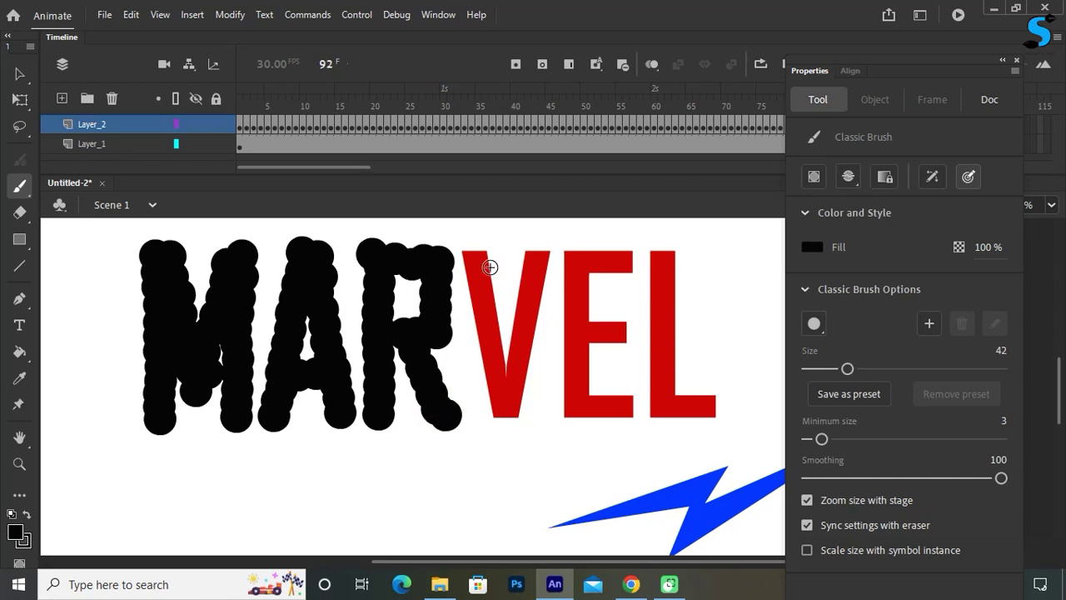
Cover the V's left arm, base and lower right arm with black dabs in successive keyframes through frame 108.
drag(474, 250, 485, 338)
click(488, 336)
key(F6)
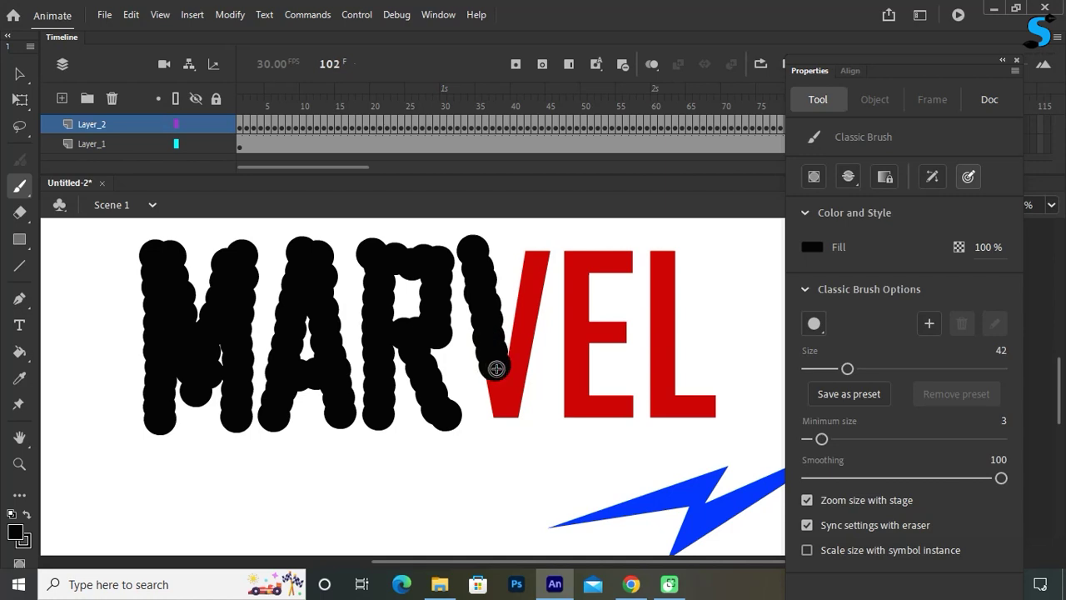
key(F6)
mouse_move(497, 381)
mouse_down()
mouse_move(501, 414)
mouse_move(518, 388)
mouse_up()
key(F6)
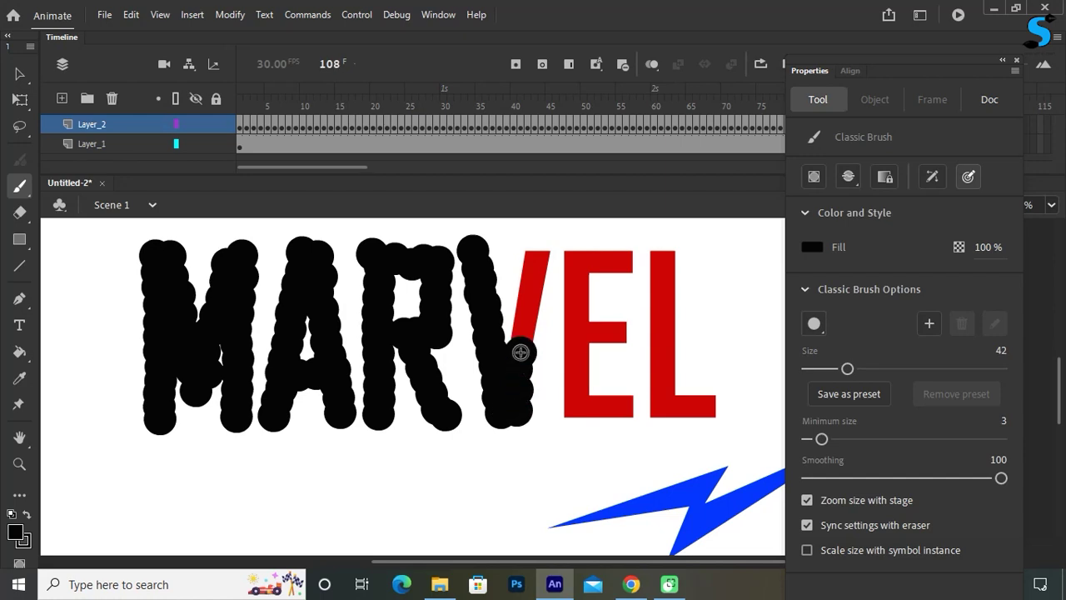
Extend the black dabs up the V's right arm past mid-height in new keyframes, then undo the last additions.
key(F6)
mouse_move(520, 352)
mouse_down()
mouse_move(528, 300)
mouse_move(540, 308)
mouse_up()
key(F6)
key(F6)
key(F6)
key(ctrl+z)
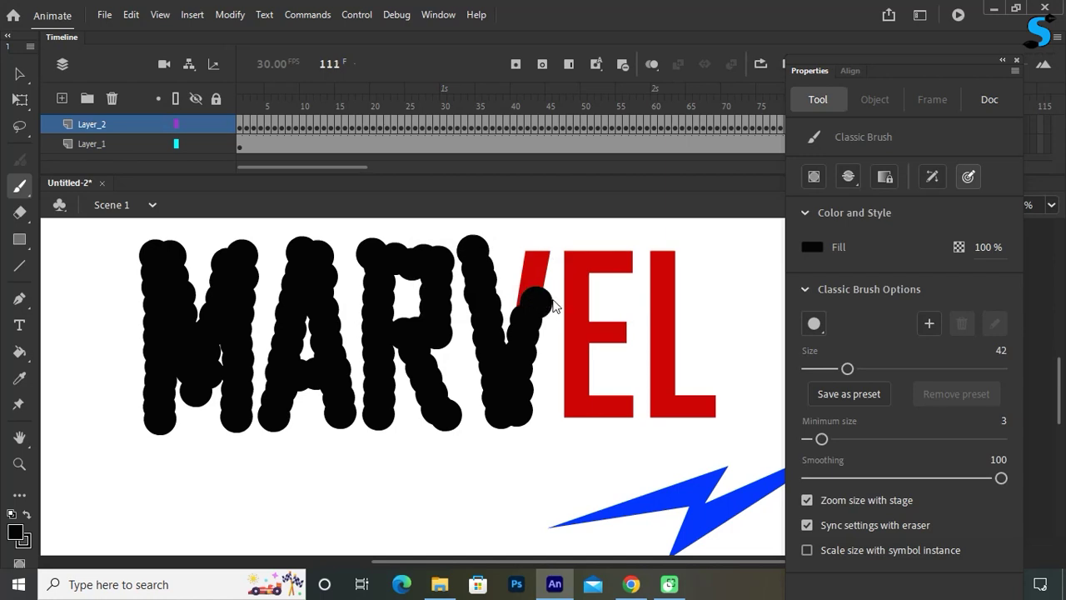
key(ctrl+z)
key(F6)
drag(528, 306, 529, 288)
key(ctrl+z)
key(ctrl+z)
Finish covering the V's right arm up to its top with black dabs, adding a keyframe for each advance.
key(F6)
drag(534, 296, 538, 258)
key(F6)
key(F6)
key(F6)
Cover the E's top bar with black dabs from its free end back to the stem, in keyframes 116 to 120.
drag(606, 378, 476, 381)
key(F6)
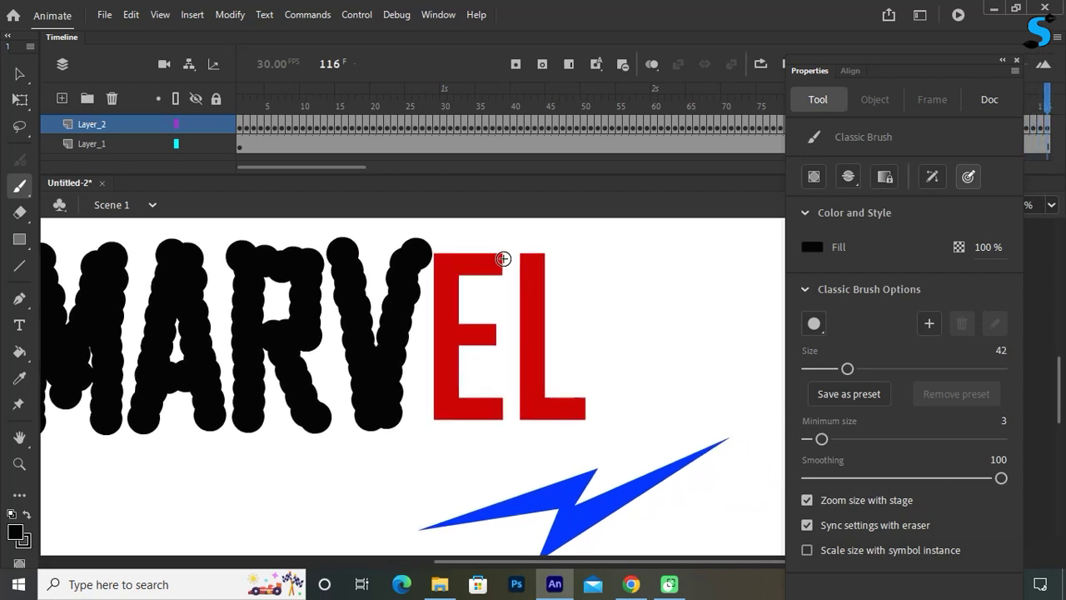
click(500, 262)
key(F6)
click(483, 262)
key(F6)
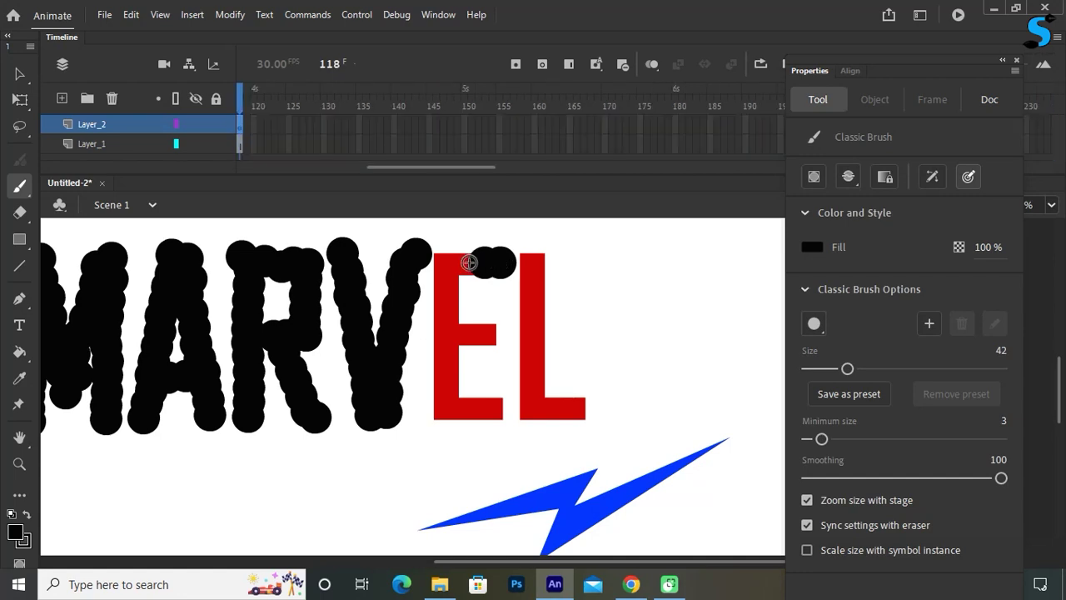
key(F6)
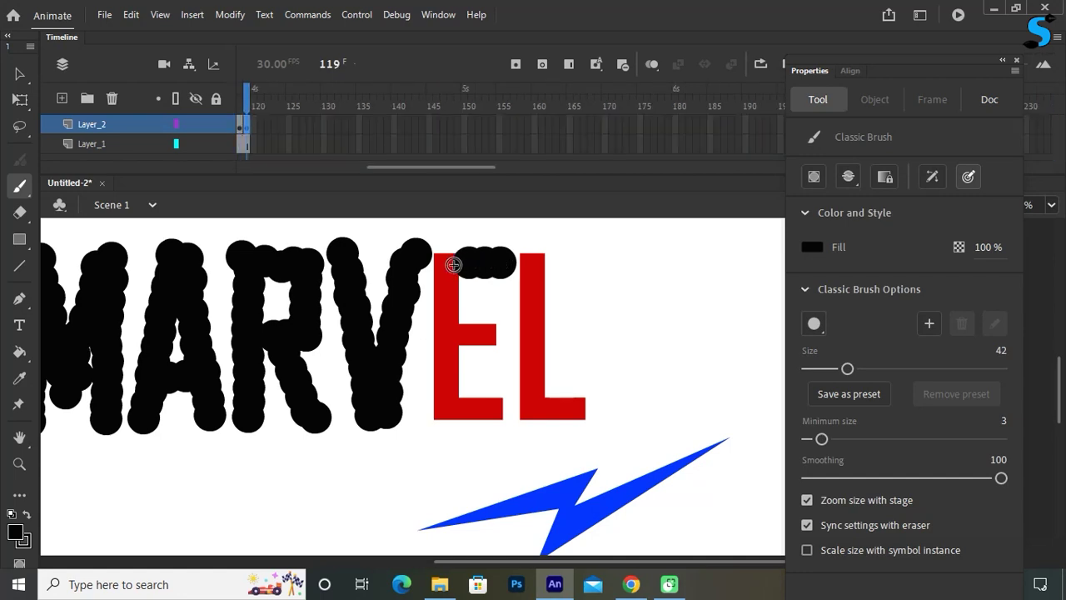
click(451, 261)
key(F6)
click(445, 261)
Cover the upper half of the E's stem down to the middle bar with black dabs in keyframes 121 to 125.
key(F6)
click(445, 269)
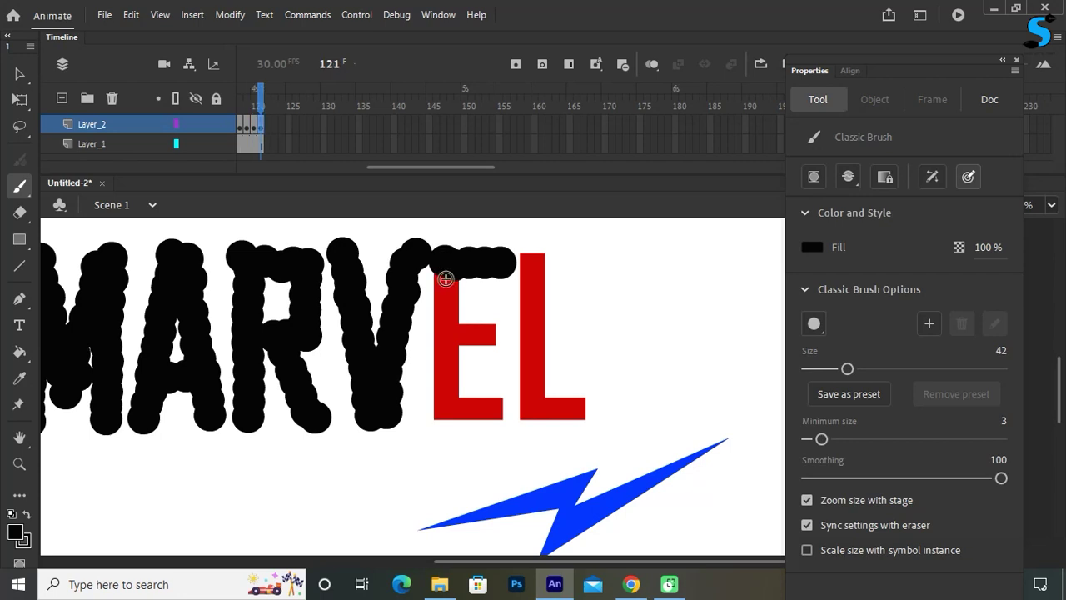
key(F6)
click(445, 293)
key(F6)
click(445, 306)
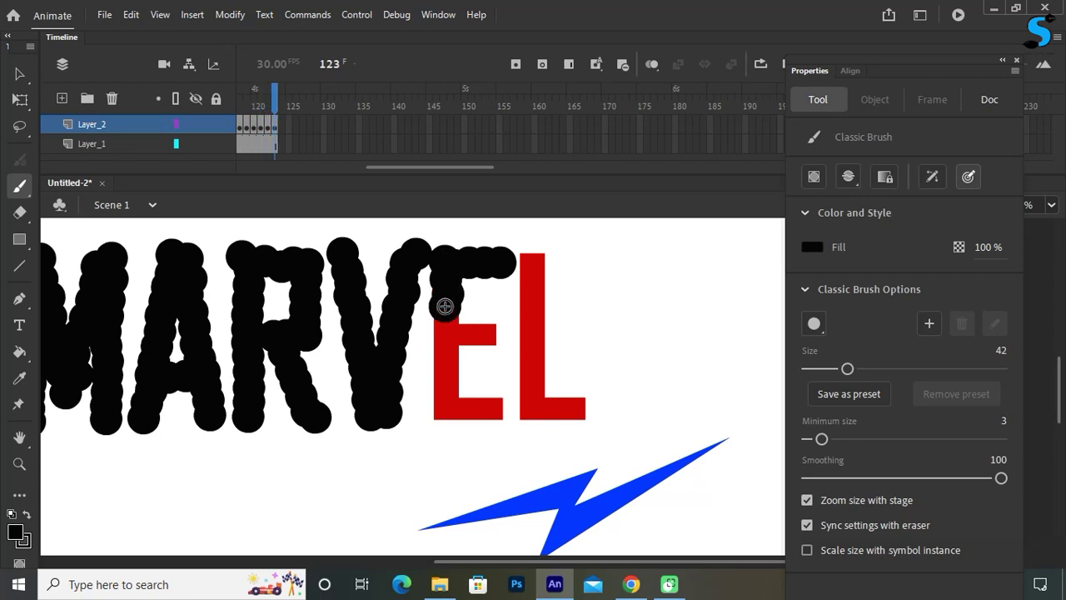
key(F6)
click(448, 318)
key(F6)
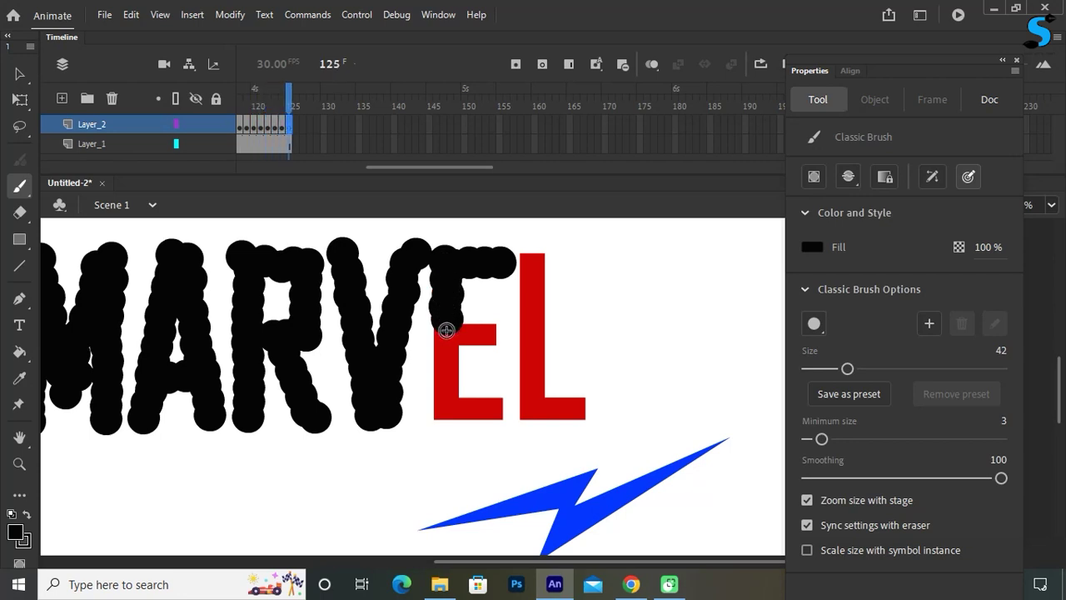
click(450, 329)
Cover the E's middle bar outward from the stem with black dabs in keyframes 126 to 128.
key(F6)
click(466, 334)
key(F6)
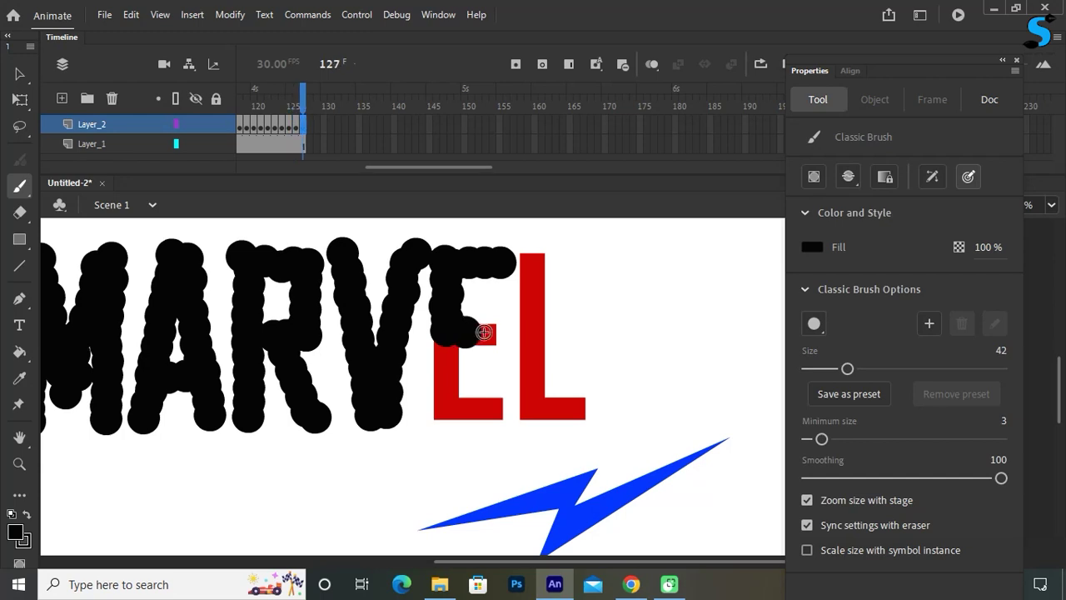
click(486, 333)
key(F6)
click(492, 339)
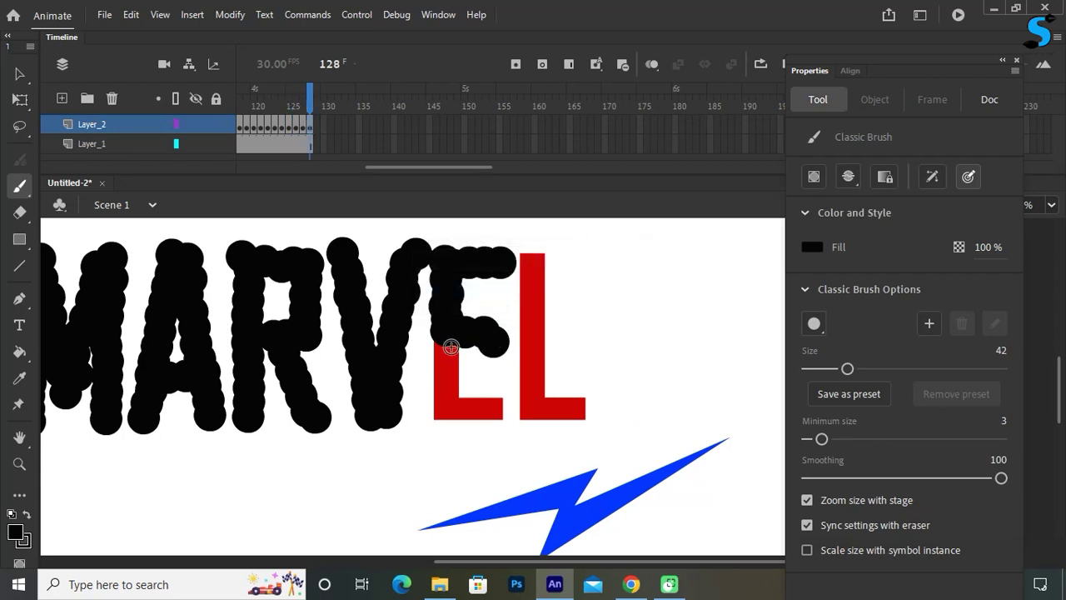
Cover the lower half of the E's stem down to its base with black dabs in successive keyframes through frame 134.
click(444, 345)
key(F6)
click(449, 358)
key(F6)
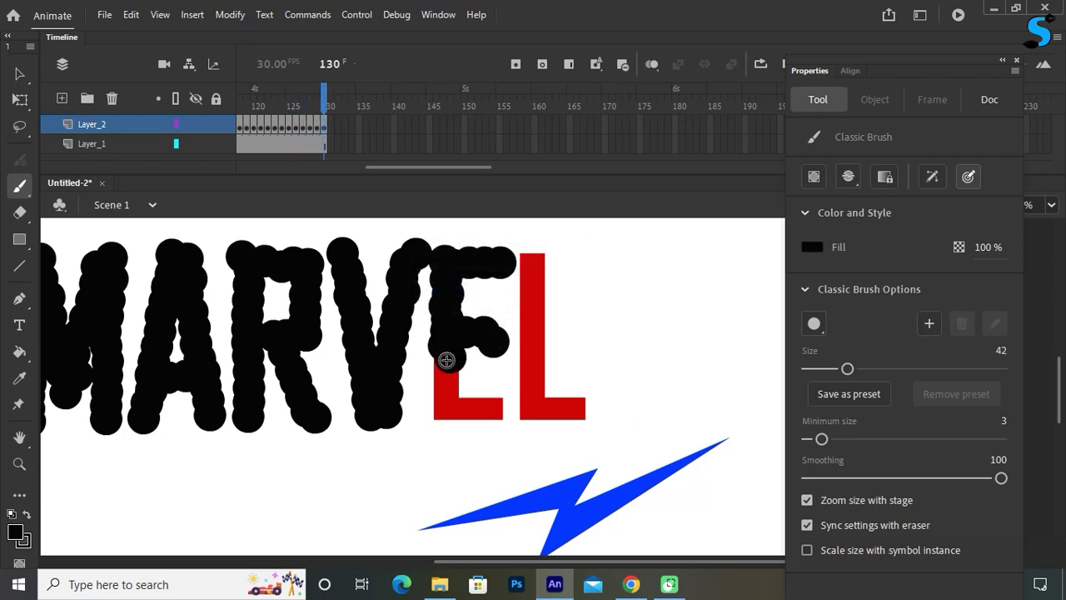
key(F6)
click(449, 380)
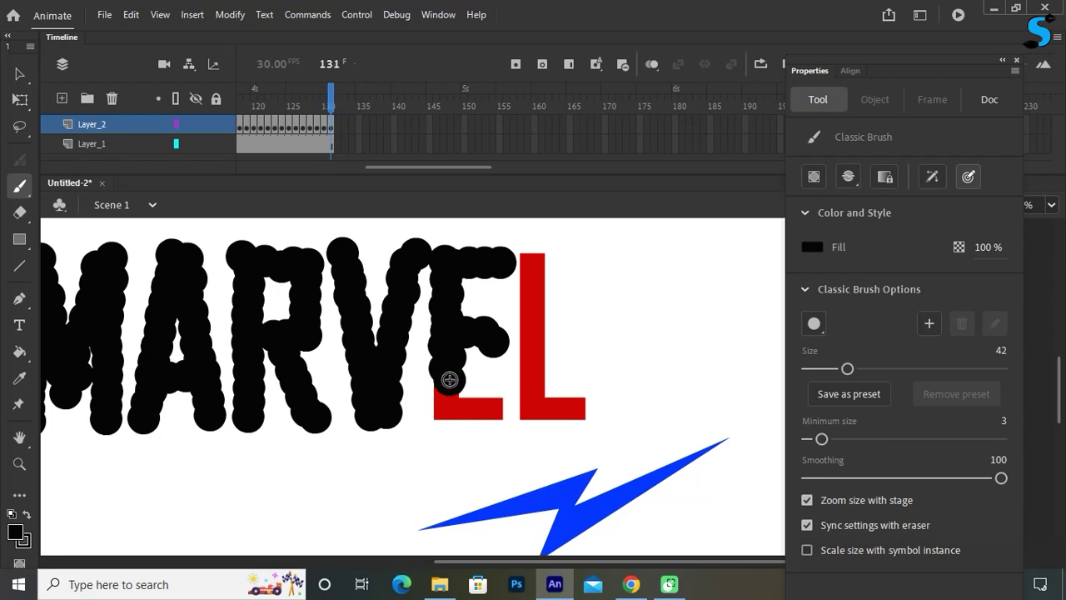
key(F6)
click(447, 392)
key(F6)
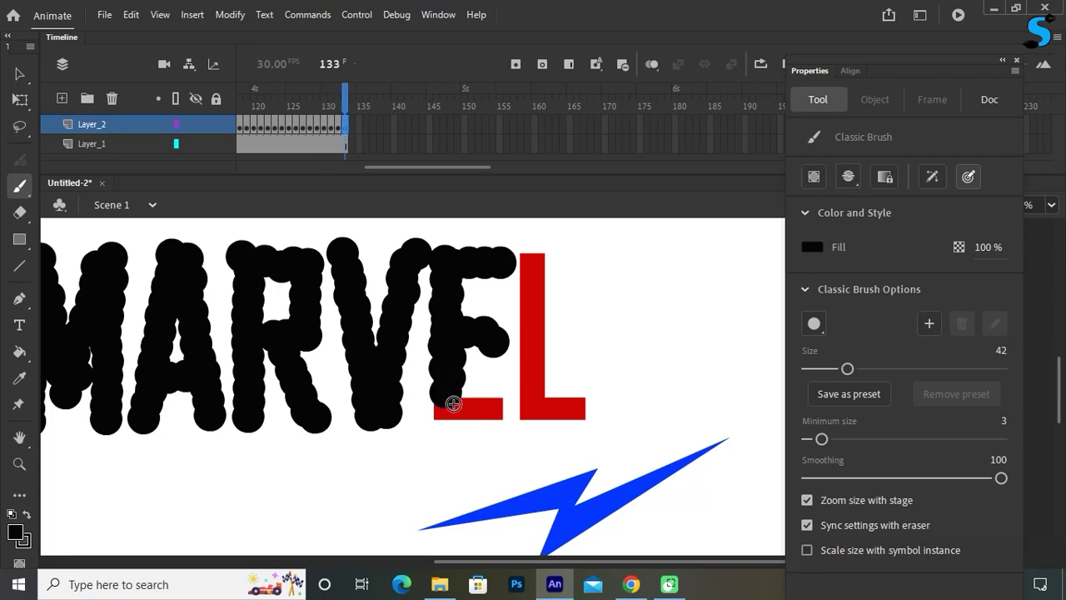
click(444, 405)
key(F6)
click(437, 410)
Cover the E's bottom bar from the stem to its free end with black dabs in new keyframes from frame 135.
key(F6)
click(475, 409)
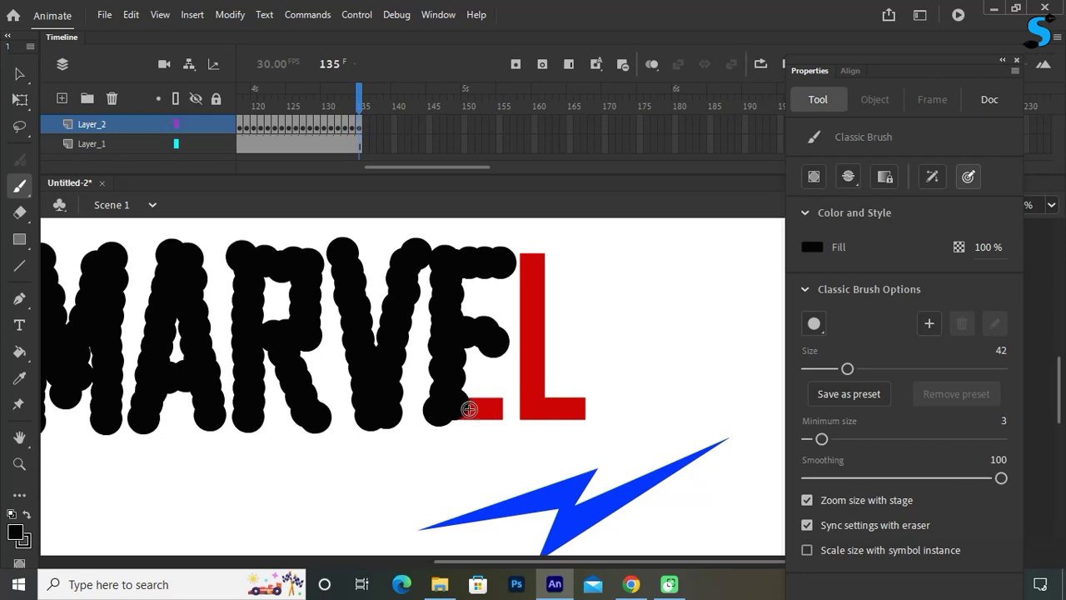
click(469, 409)
key(F6)
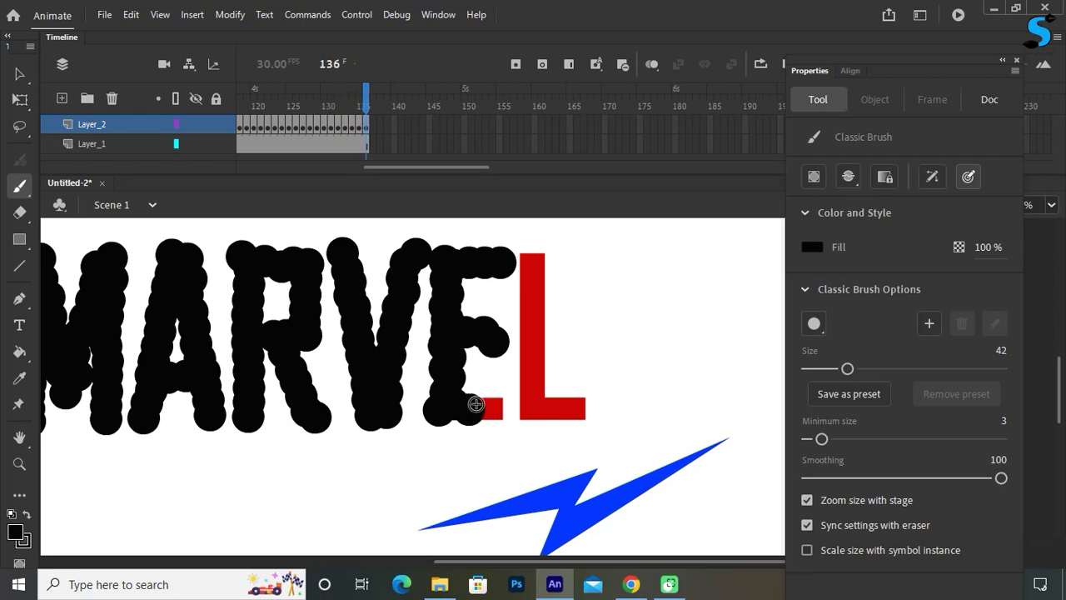
click(483, 409)
key(F6)
click(500, 410)
key(F6)
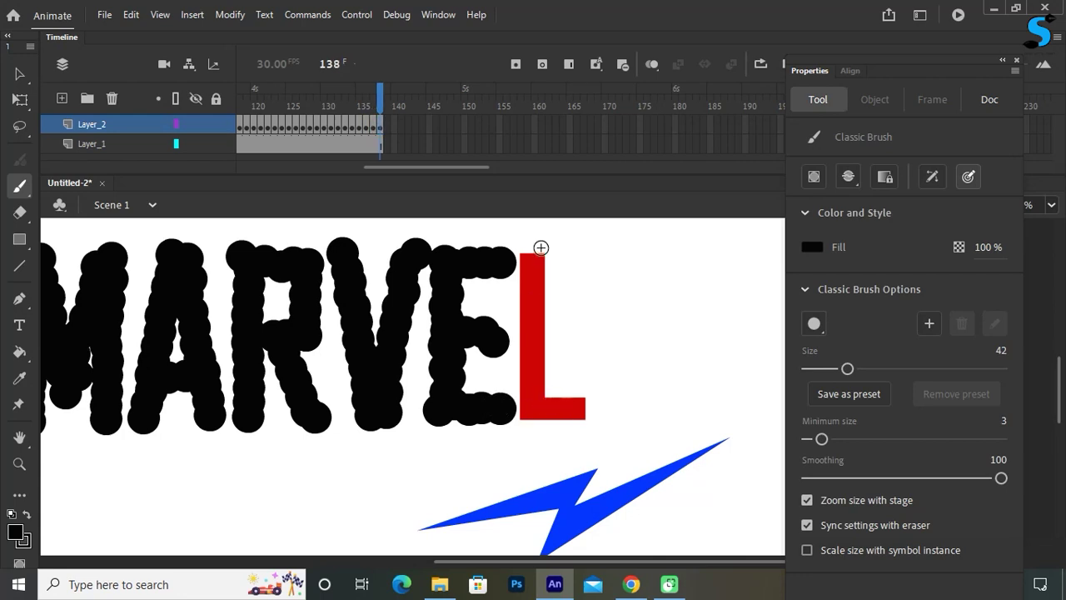
Cover the L's stem from its top to below mid-height with black dabs in keyframes 138 to 144.
click(534, 251)
key(F6)
click(533, 270)
key(F6)
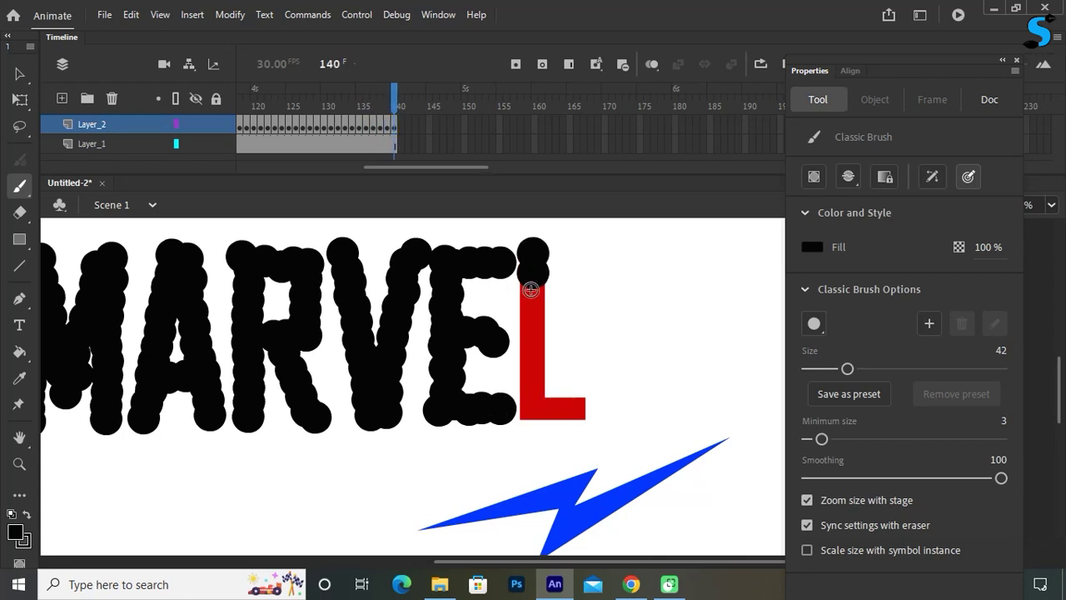
click(531, 293)
key(F6)
click(531, 307)
key(F6)
click(532, 320)
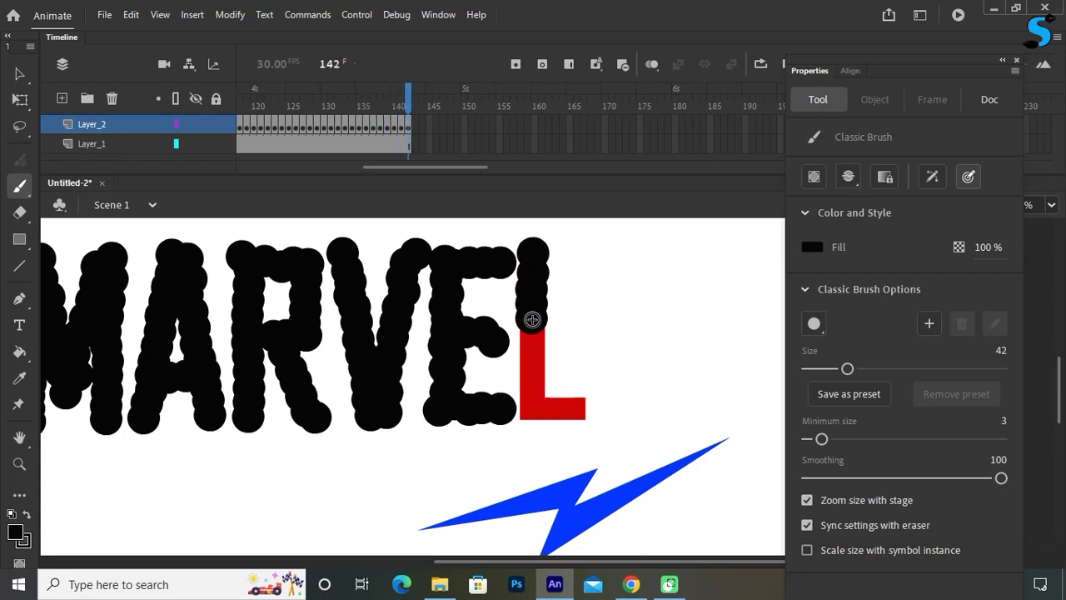
key(F6)
click(534, 332)
key(F6)
click(530, 340)
click(533, 347)
Cover the rest of the L's stem down to its base with black dabs in keyframes 145 to 150.
key(F6)
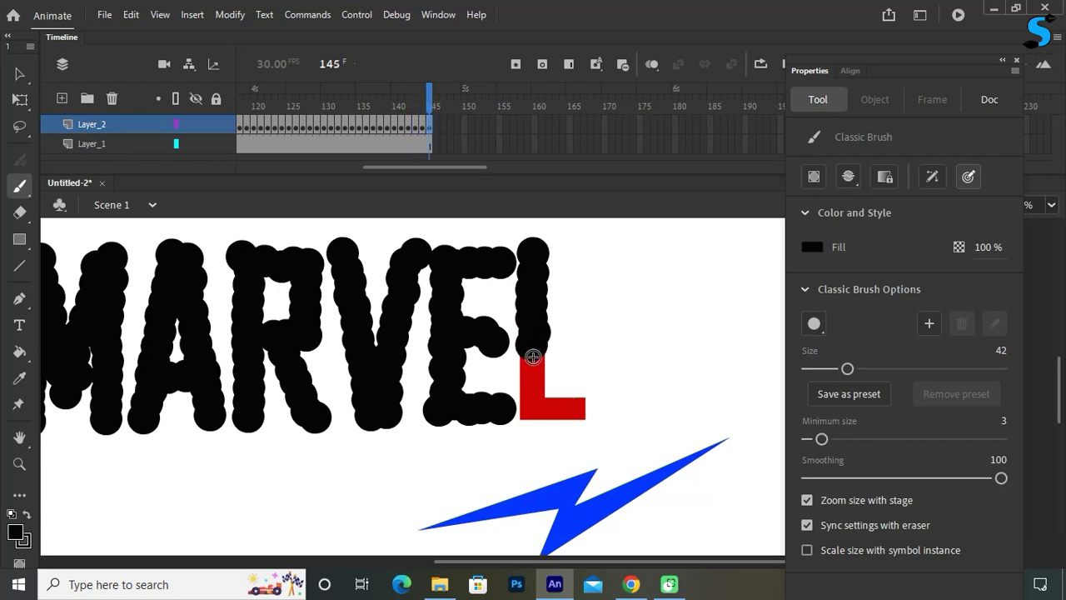
click(533, 359)
key(F6)
click(531, 369)
key(F6)
click(532, 382)
key(F6)
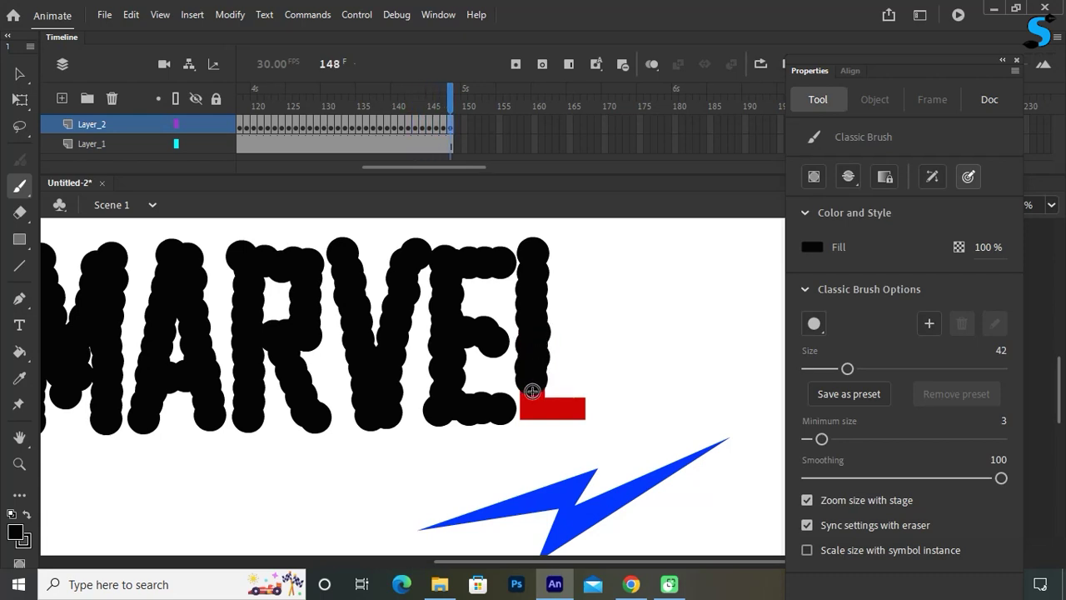
click(532, 395)
key(F6)
click(531, 410)
key(F6)
click(527, 422)
Cover the L's foot from the stem to its free end with black dabs in new keyframes from frame 151.
key(F6)
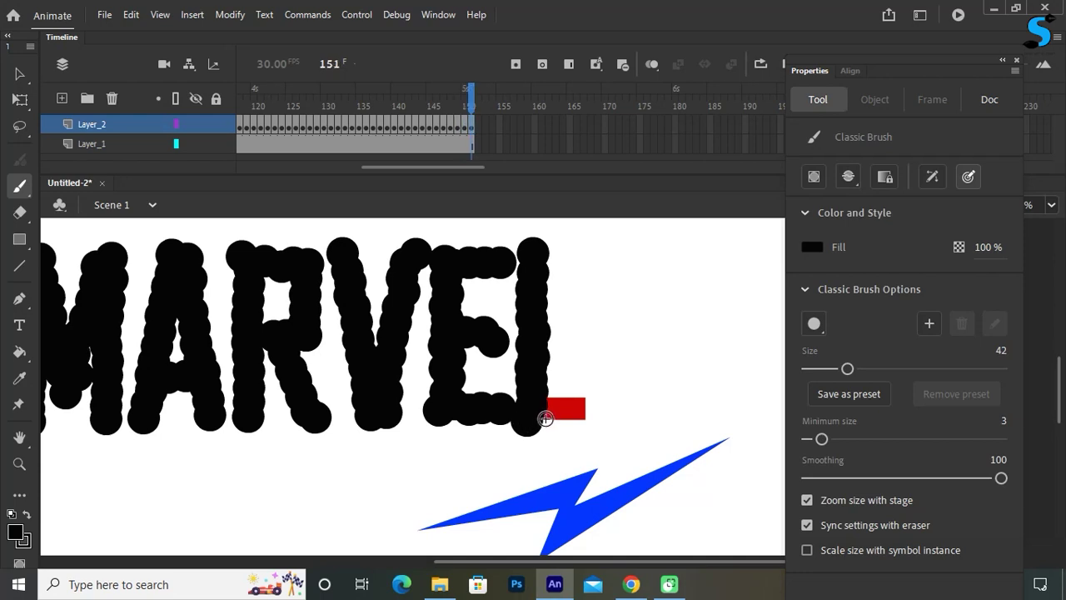
click(554, 409)
key(F6)
click(566, 409)
key(F6)
click(581, 409)
key(F6)
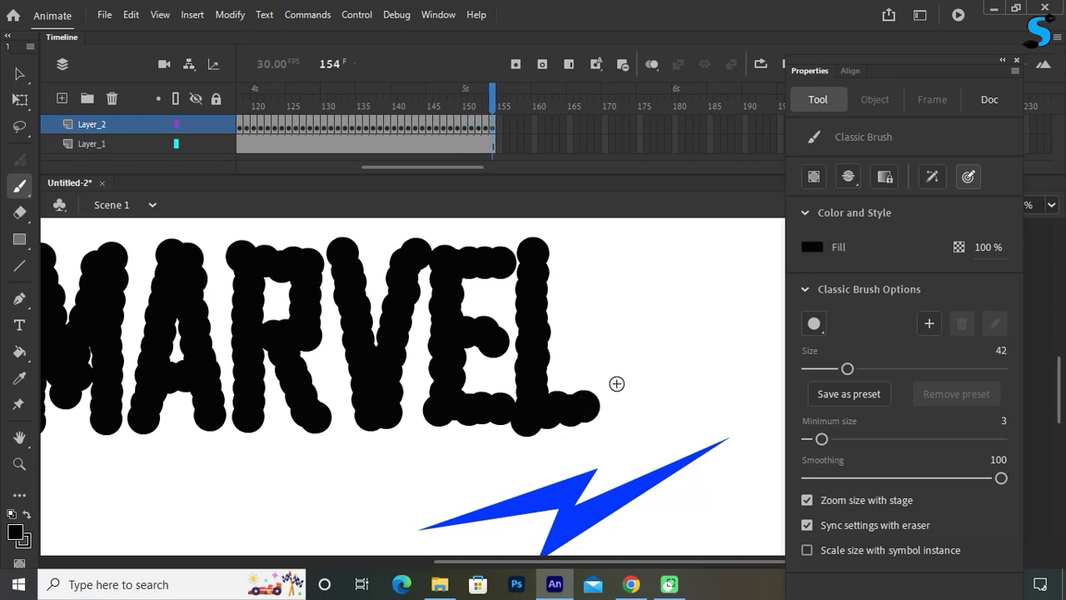
Cover the lightning bolt's left spike with black dabs from its tip toward the bolt's middle in keyframes 155 to 161.
scroll(617, 383, down, 2)
scroll(601, 393, up, 1)
key(F6)
click(423, 426)
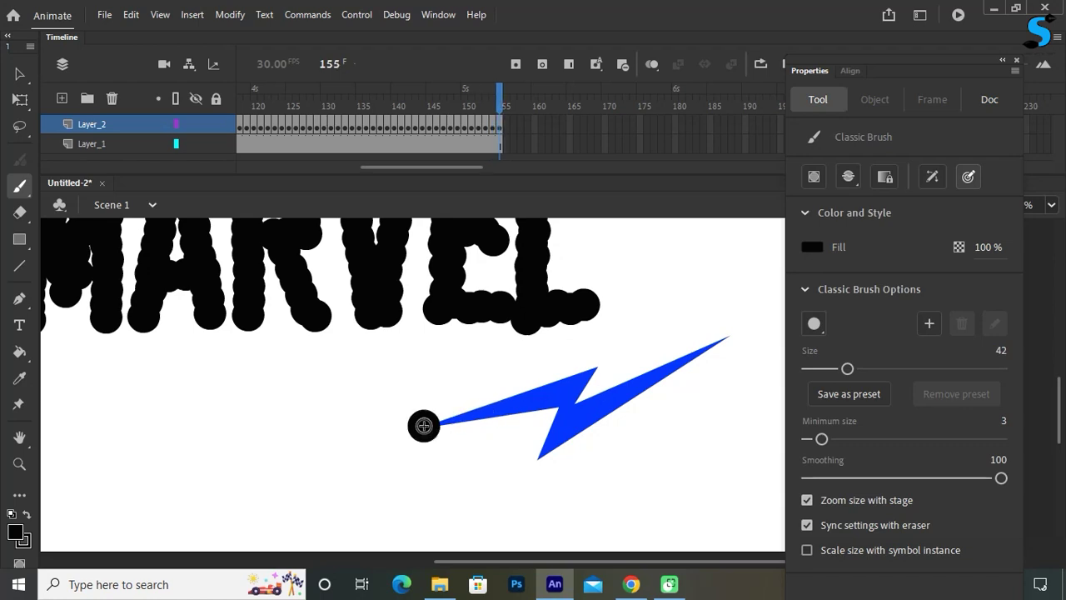
key(F6)
click(444, 421)
key(F6)
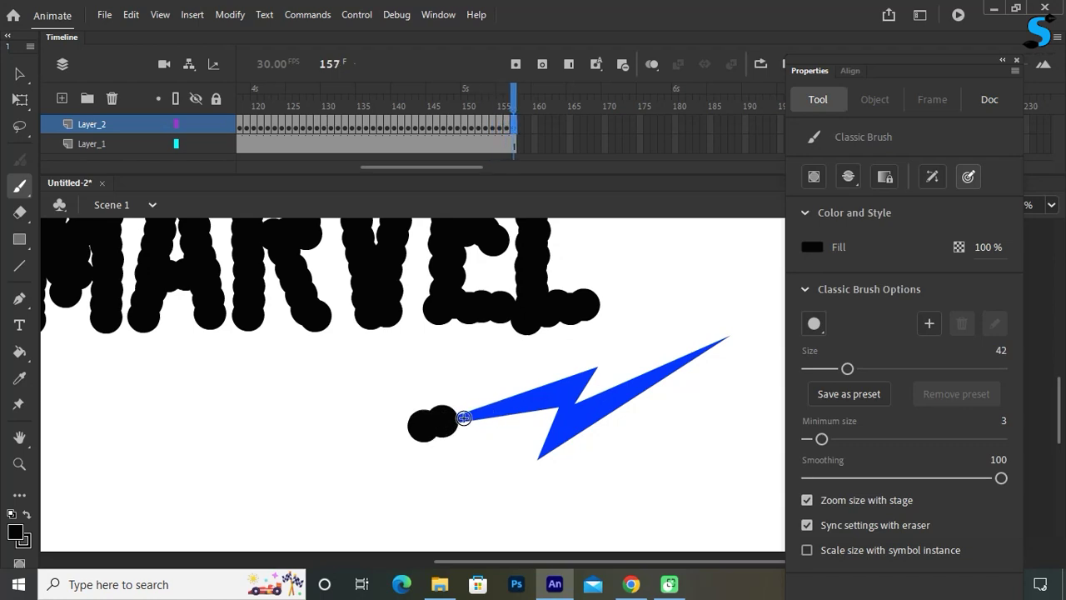
click(462, 417)
key(F6)
click(483, 415)
key(F6)
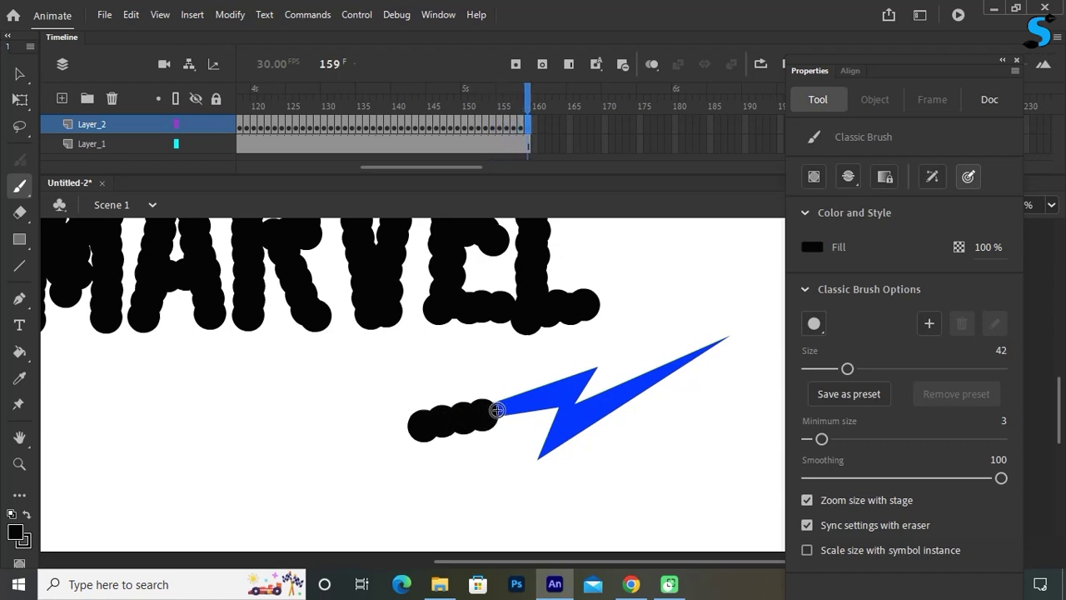
click(500, 408)
key(F6)
click(518, 403)
key(F6)
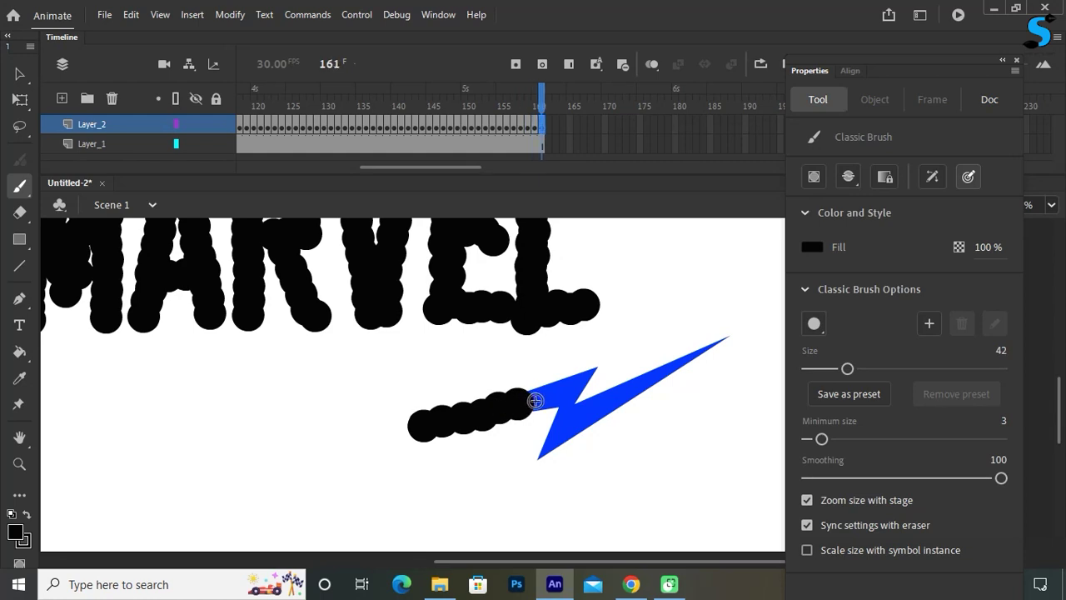
click(535, 401)
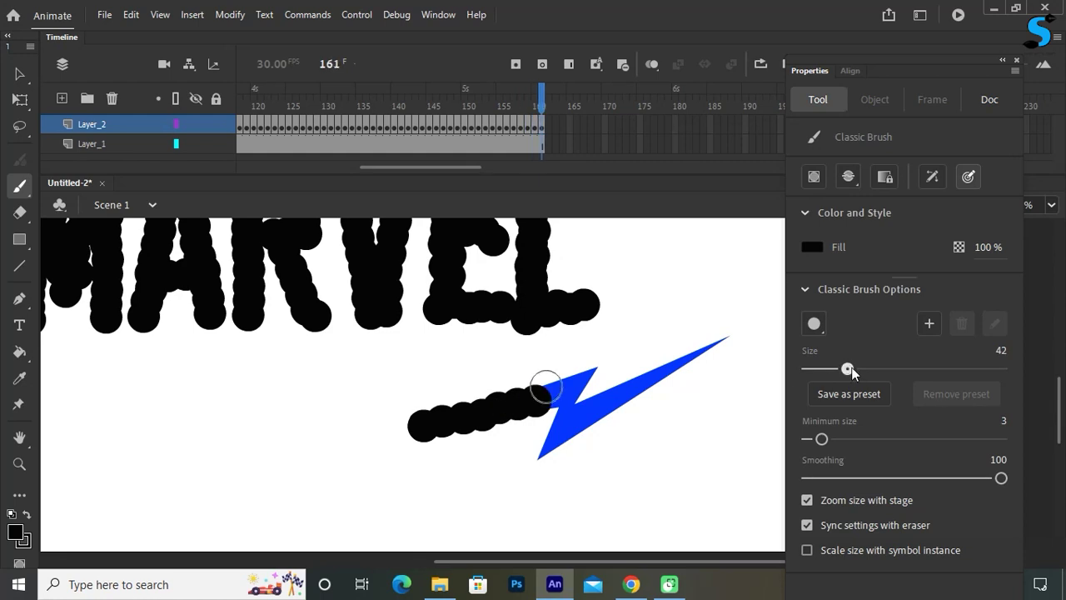
Set the brush size to 45 and cover the bolt's upper middle point with black dabs in keyframes 162 to 164.
drag(851, 372, 855, 373)
key(F6)
click(552, 392)
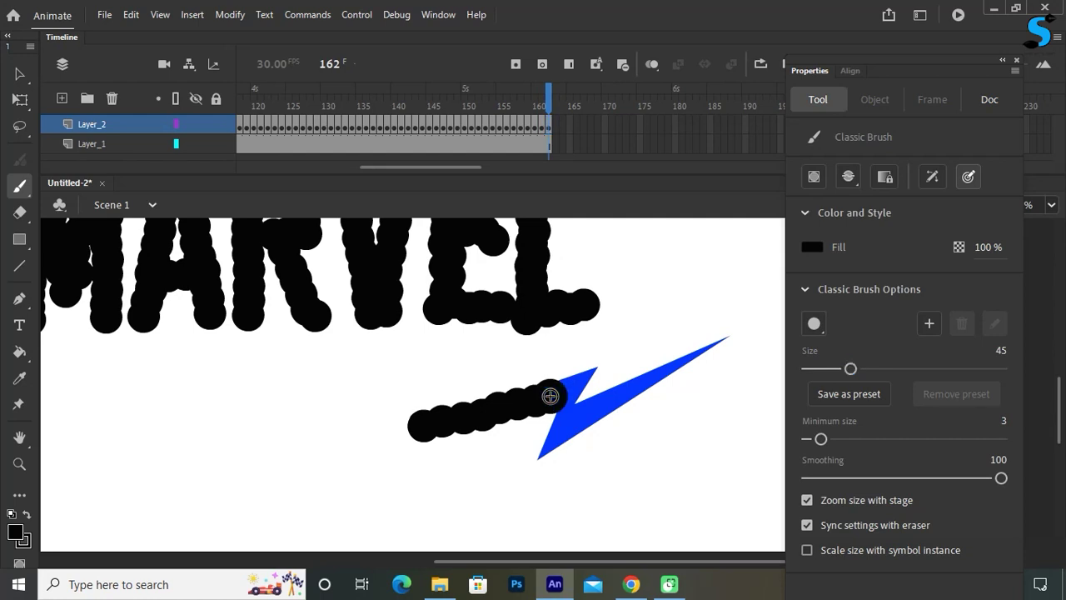
key(F6)
click(567, 389)
key(F6)
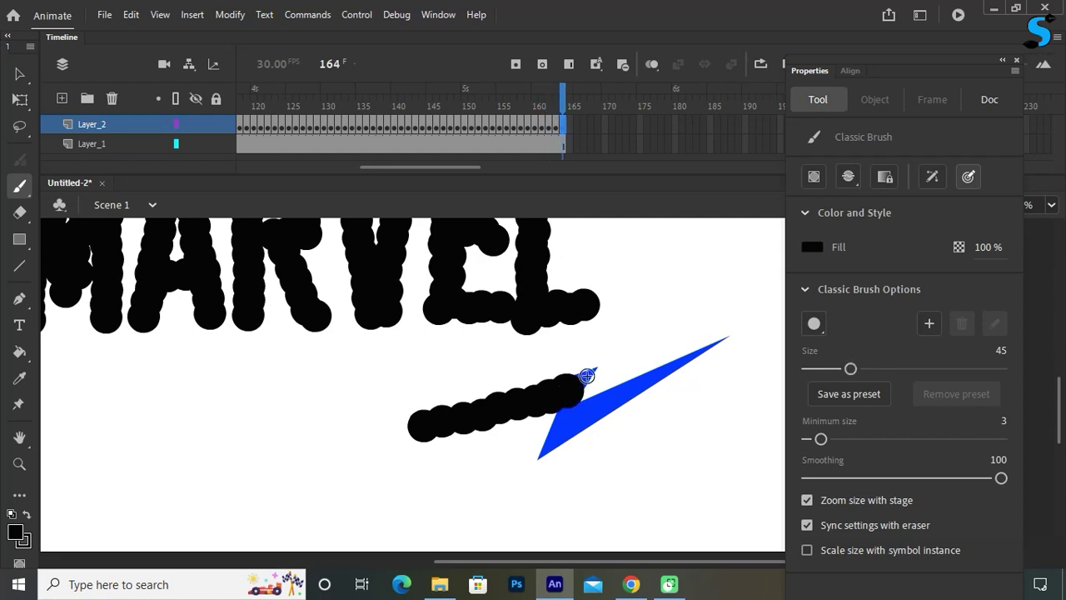
click(588, 376)
Cover the bolt from its inner notch down to its lower point with black dabs in keyframes 165 to 168.
key(F6)
click(569, 409)
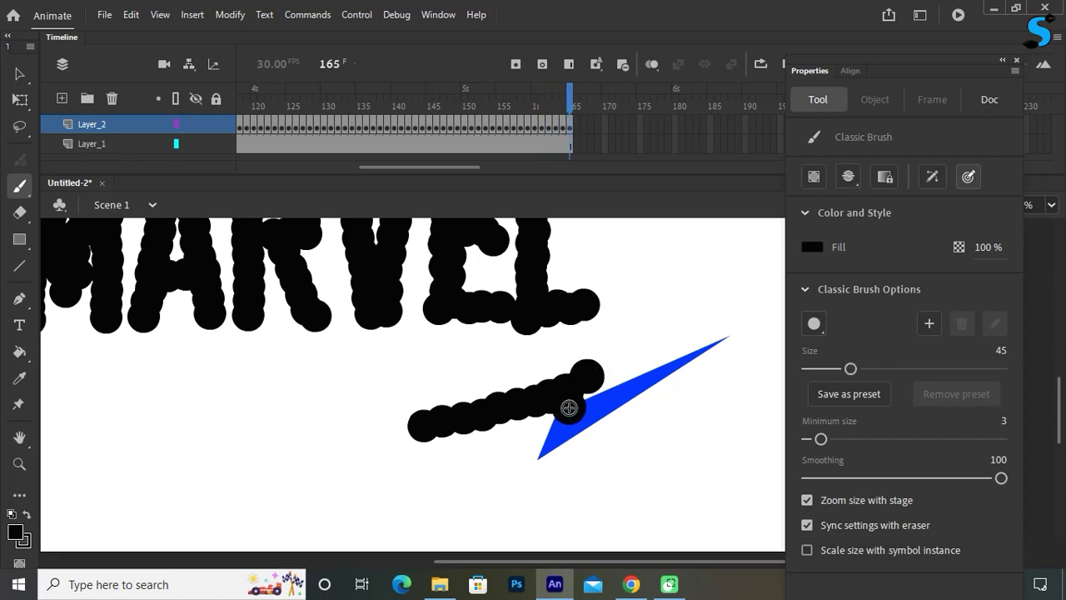
key(F6)
click(559, 425)
key(F6)
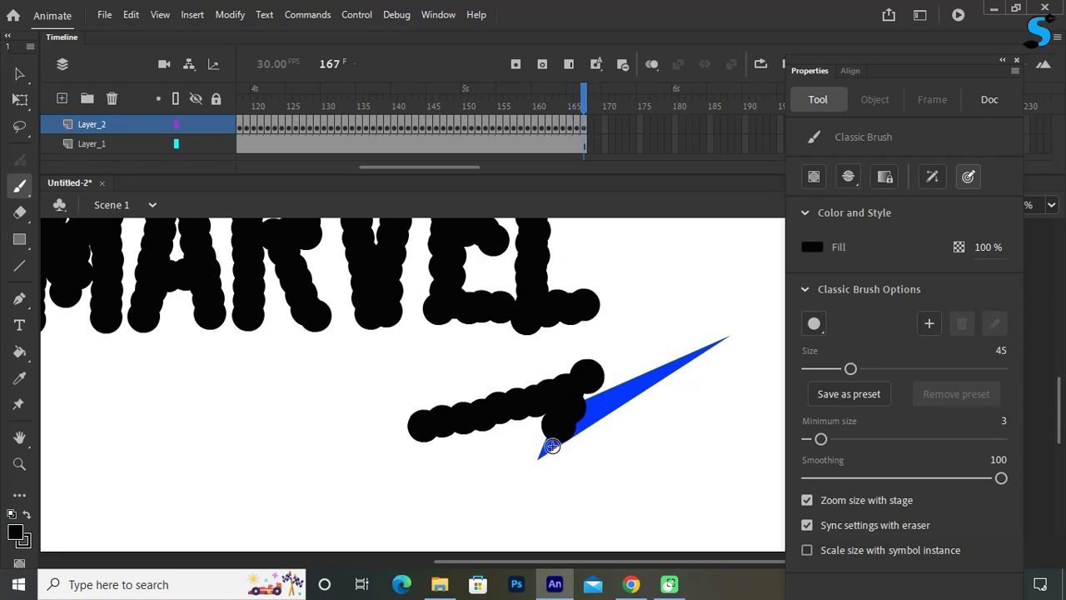
click(552, 446)
key(F6)
click(543, 456)
Cover the lightning bolt from its lower point up to the base of its right spike with black dabs in keyframes through 173.
key(F6)
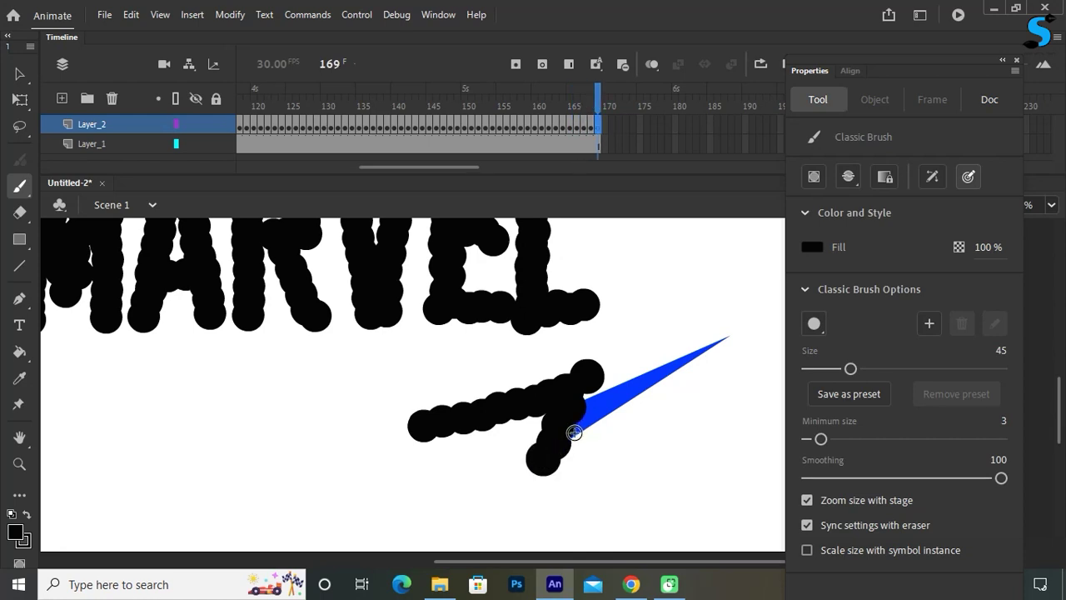
click(574, 433)
key(F6)
click(588, 417)
key(F6)
click(602, 402)
key(F6)
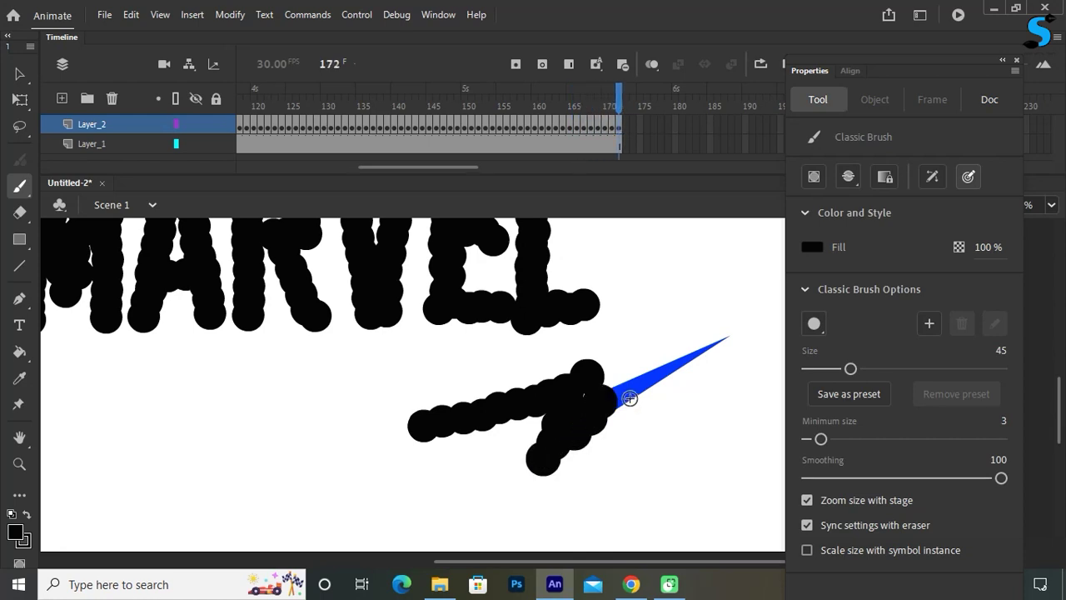
click(623, 397)
key(F6)
click(639, 385)
Cover the rest of the bolt's right spike out to its tip with black dabs in keyframes 174 to 178.
key(F6)
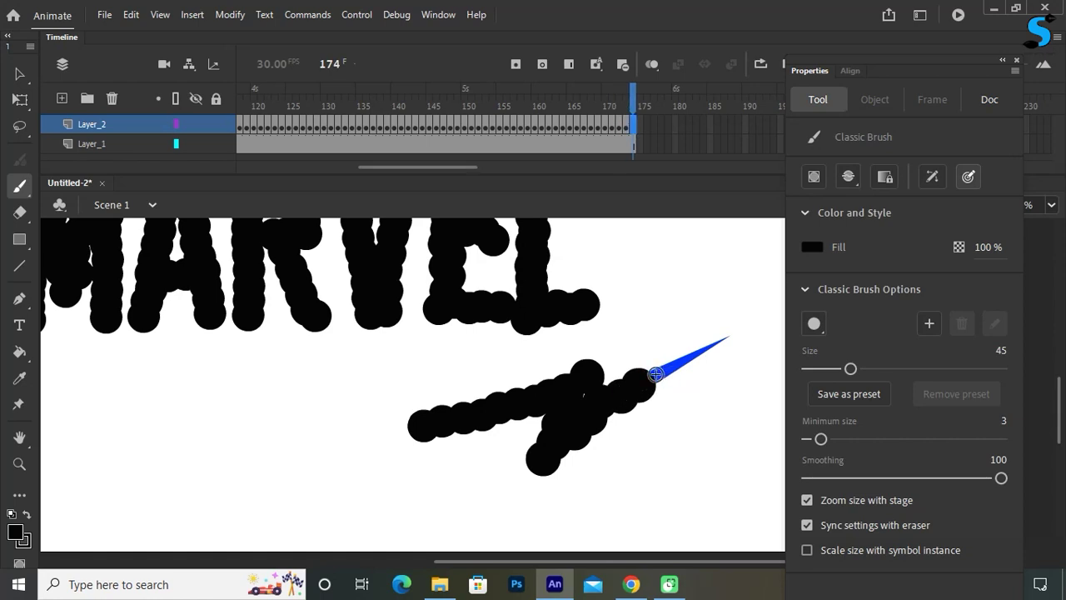
click(661, 376)
key(F6)
click(678, 368)
key(F6)
click(695, 360)
key(F6)
click(709, 349)
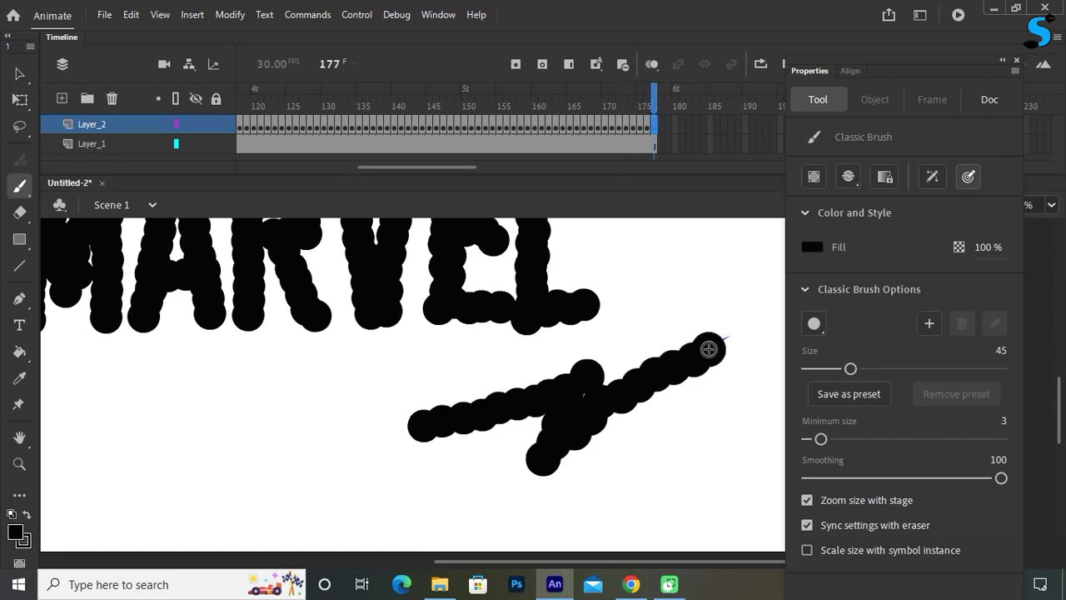
key(F6)
click(726, 340)
Scrub the animation back to frame 1, preview it as a test movie and close the preview.
key(ctrl+minus)
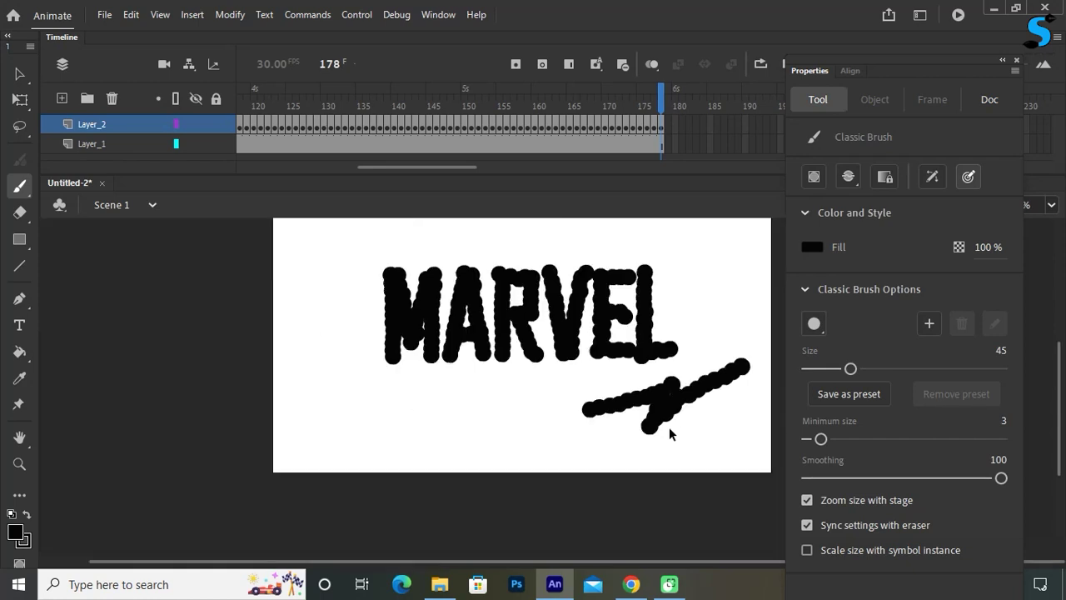
mouse_move(663, 102)
mouse_down()
mouse_move(526, 108)
mouse_move(337, 179)
mouse_move(219, 180)
mouse_move(618, 184)
mouse_move(84, 208)
mouse_up()
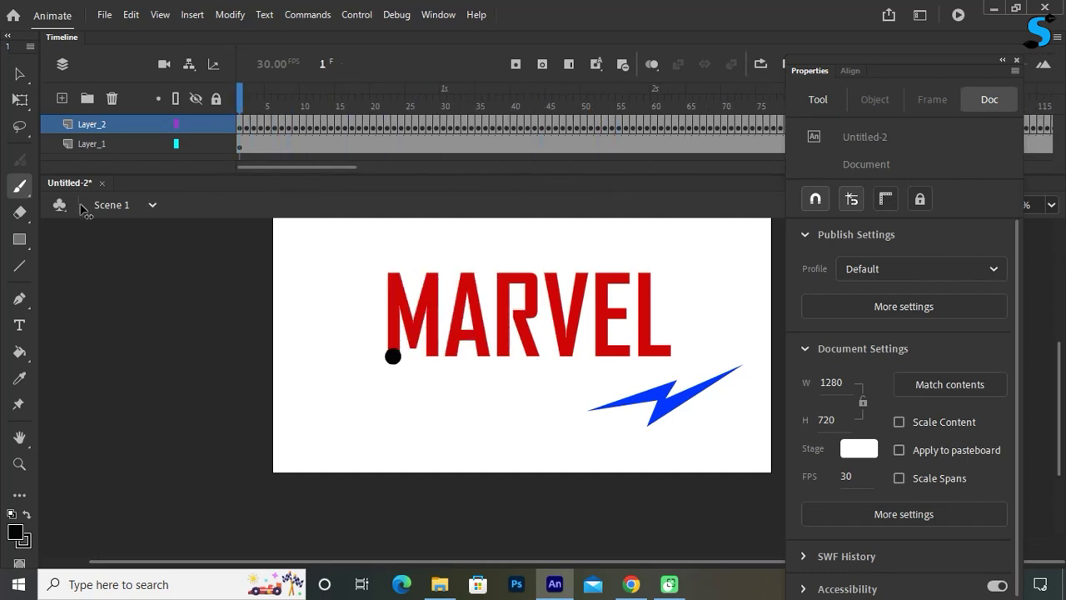
key(ctrl+Return)
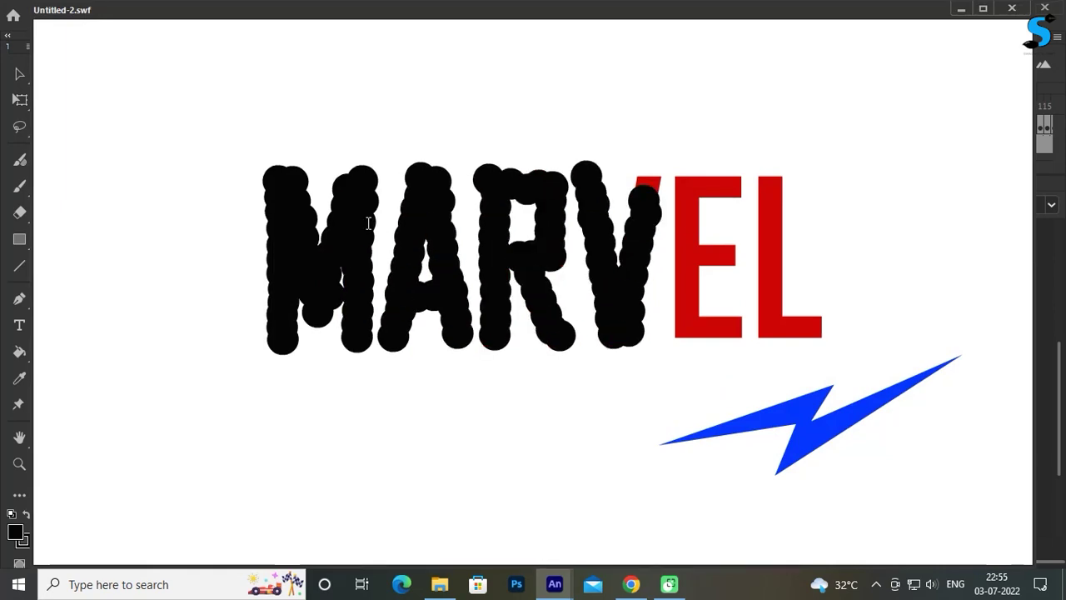
click(1022, 8)
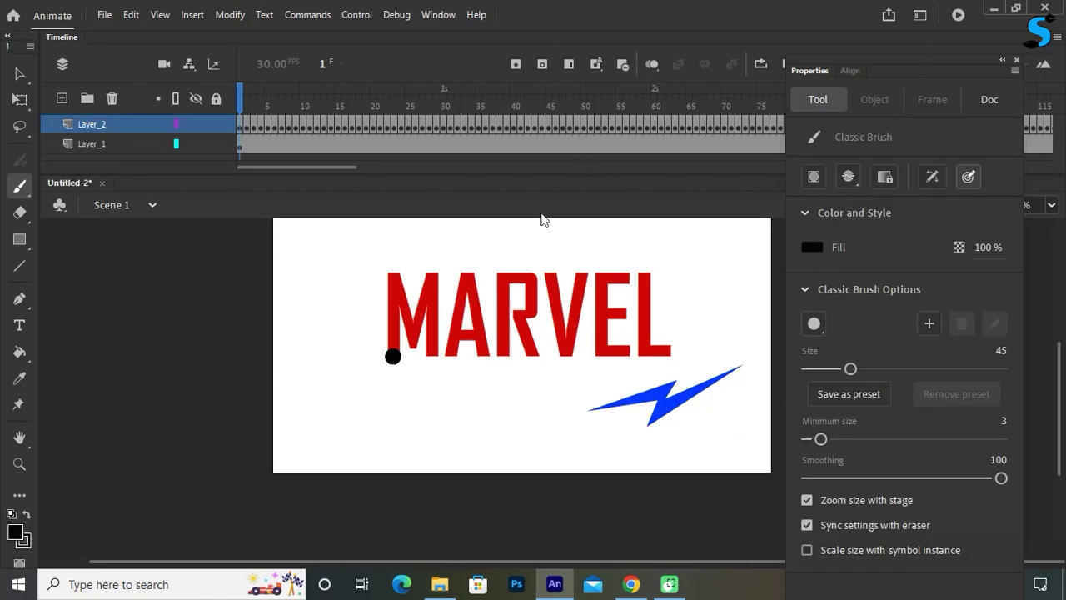
right_click(95, 124)
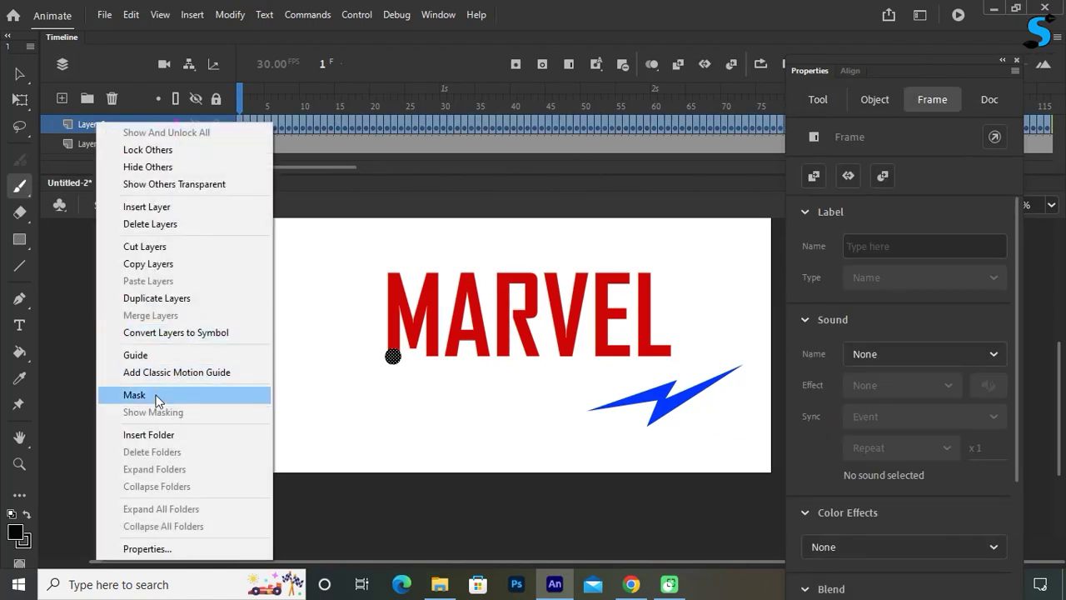
click(332, 402)
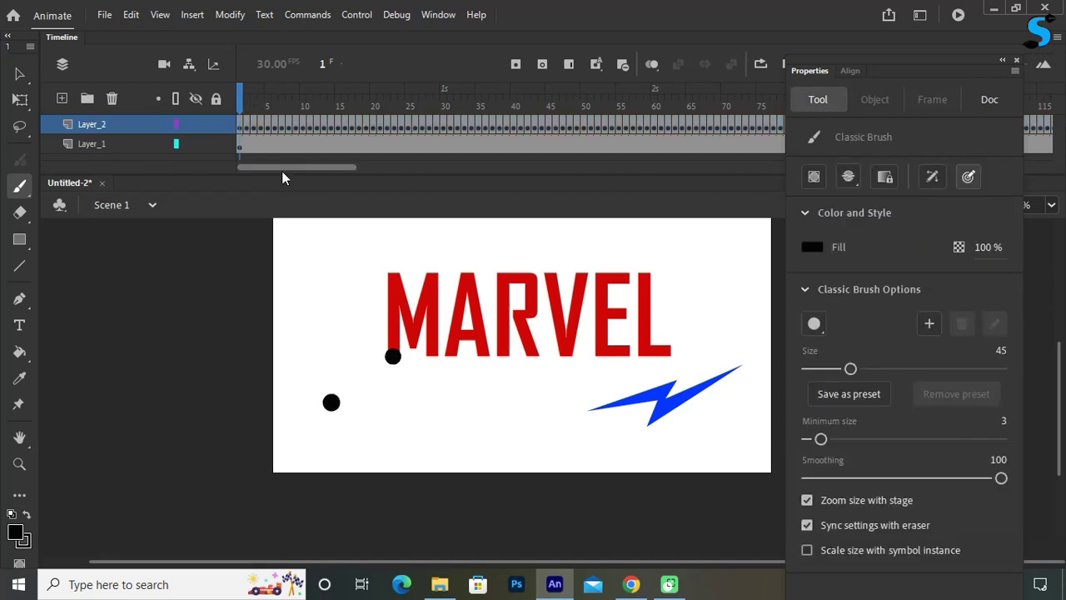
key(Return)
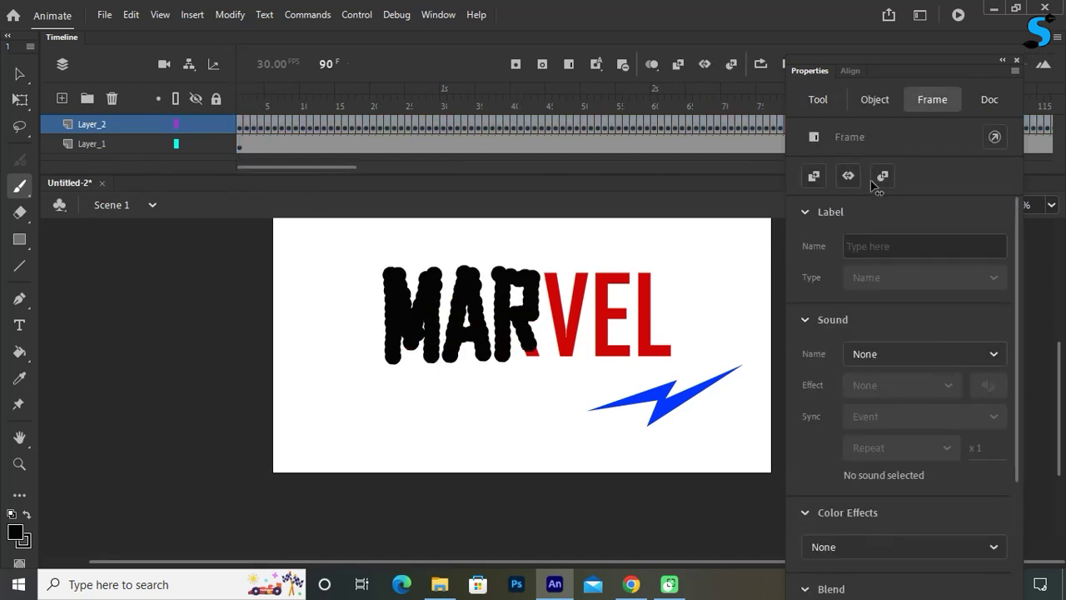
Turn Layer_2 into a mask for Layer_1 and preview the reveal animation as a test movie.
right_click(100, 123)
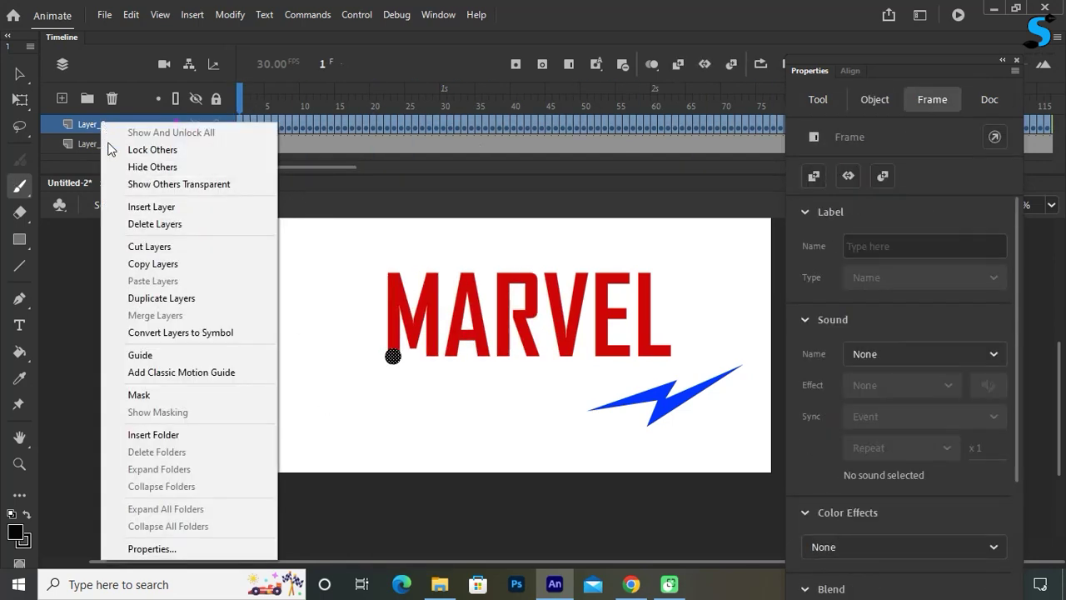
click(139, 395)
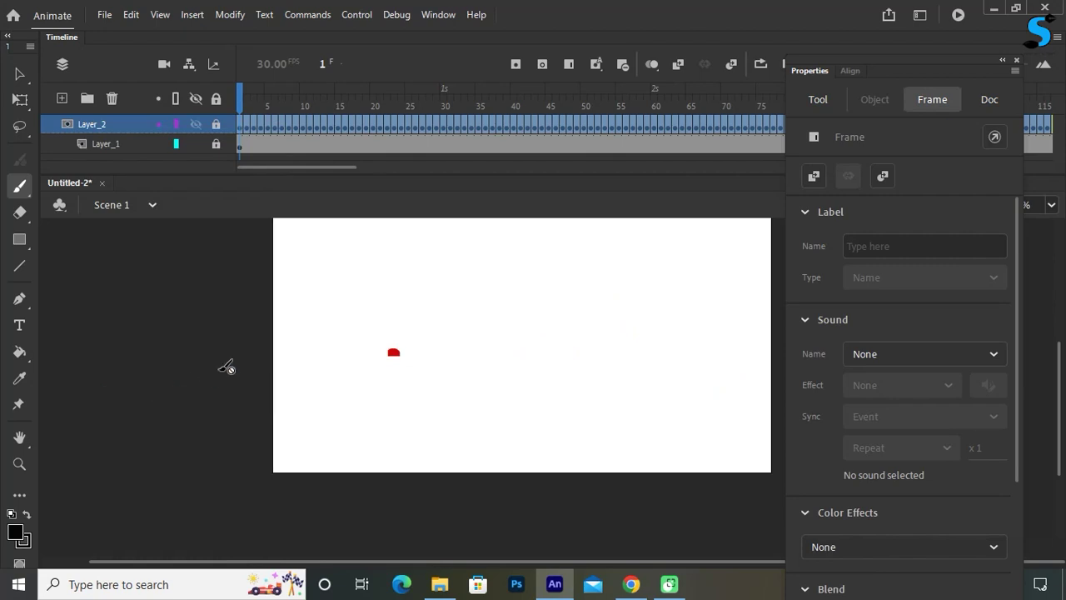
click(20, 73)
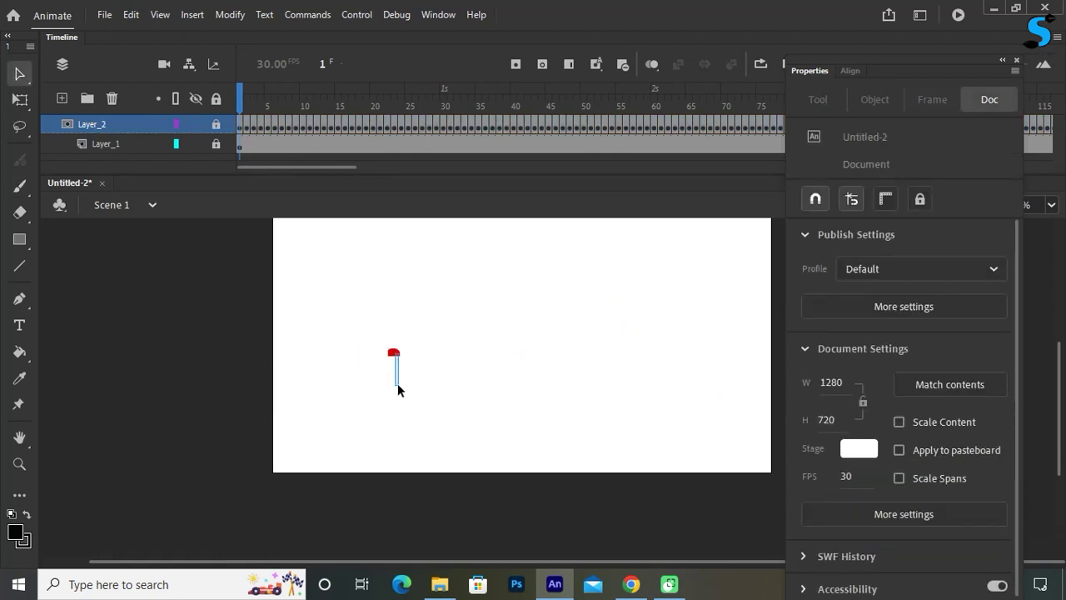
key(ctrl+Return)
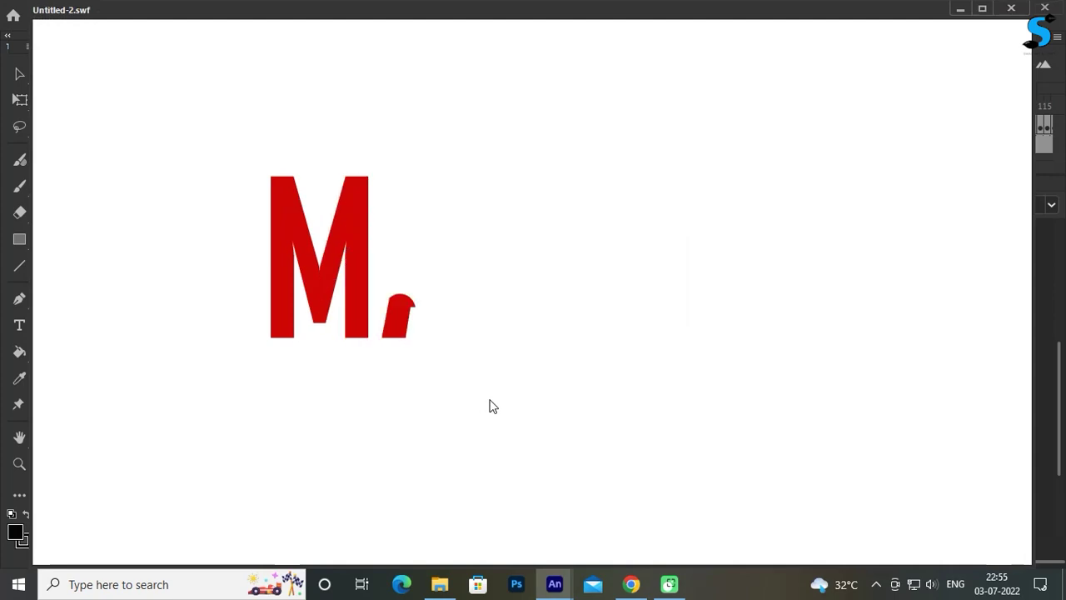